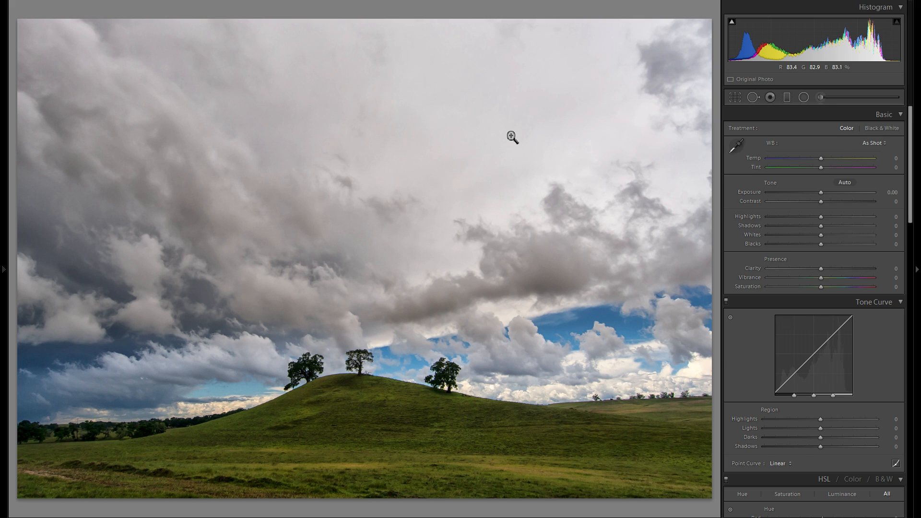
Crop the landscape photo to a wide panoramic frame, trimming some lower foreground and much of the upper sky
click(735, 97)
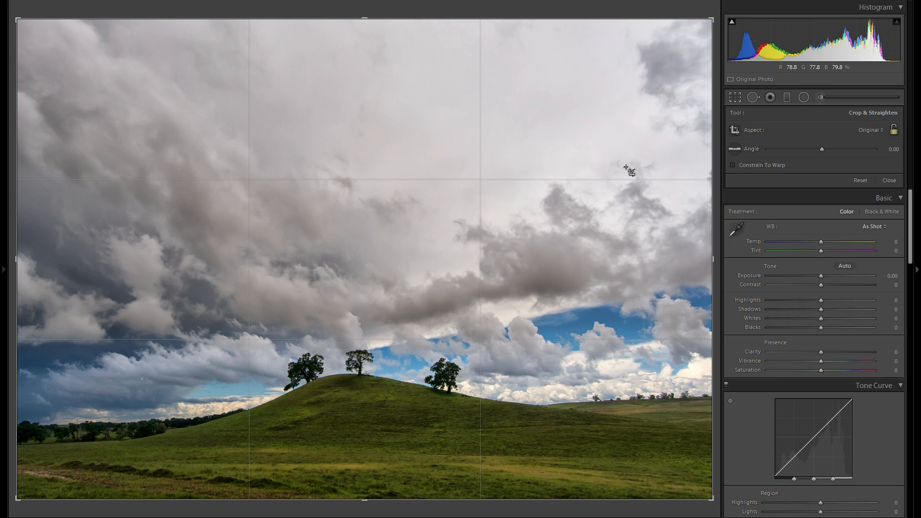
click(877, 133)
click(874, 130)
drag(370, 501, 363, 483)
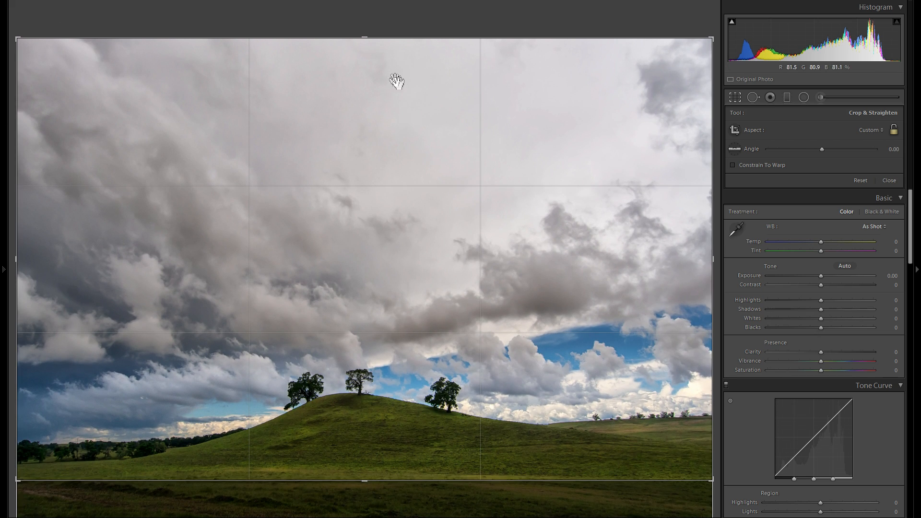
drag(368, 37, 366, 112)
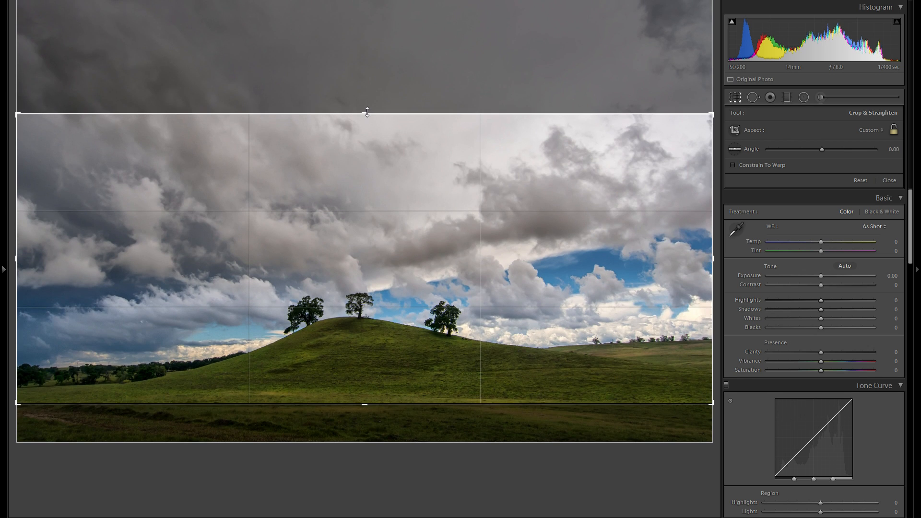
key(Return)
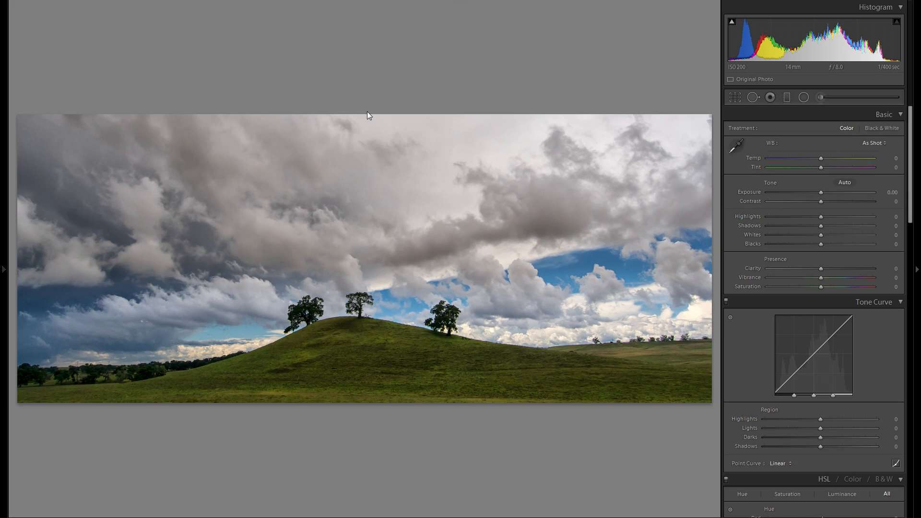
Recrop the photo to a 3 x 1 aspect ratio spanning the full image width, with the hill and trees in frame
click(735, 97)
drag(366, 115, 378, 158)
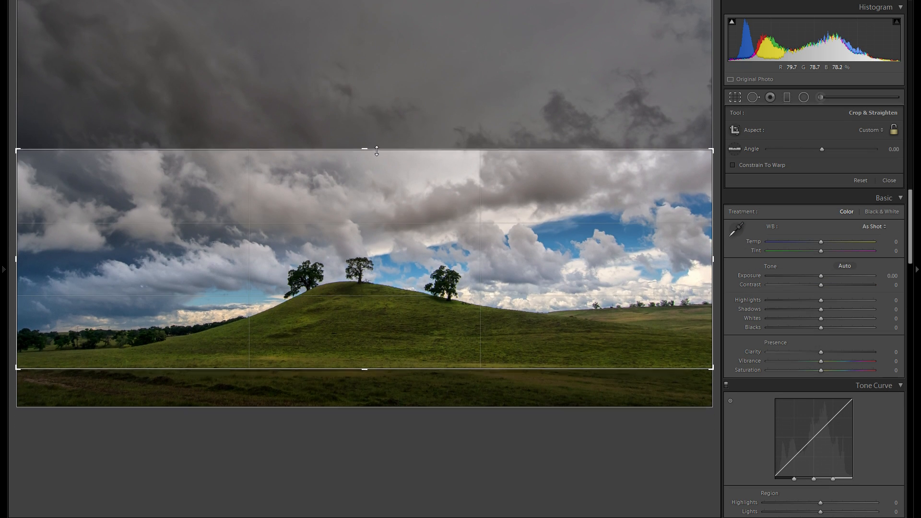
click(870, 131)
click(839, 294)
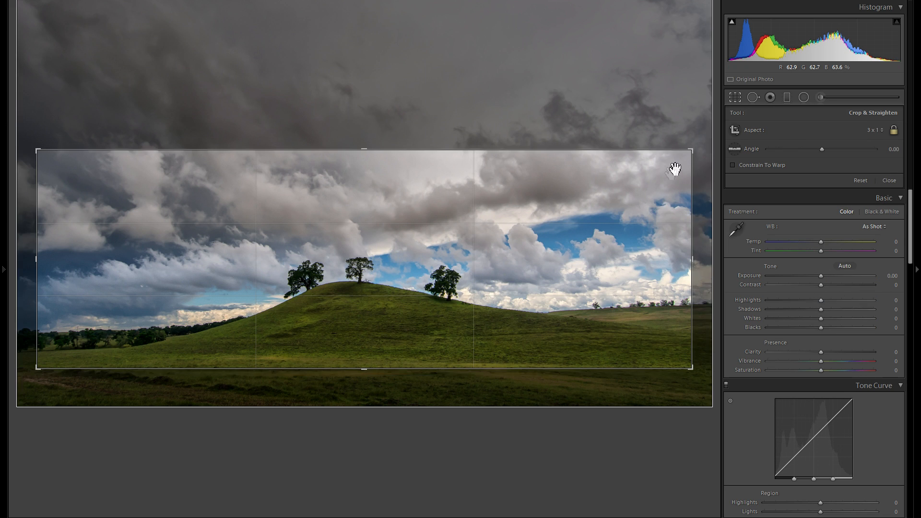
drag(692, 152, 750, 149)
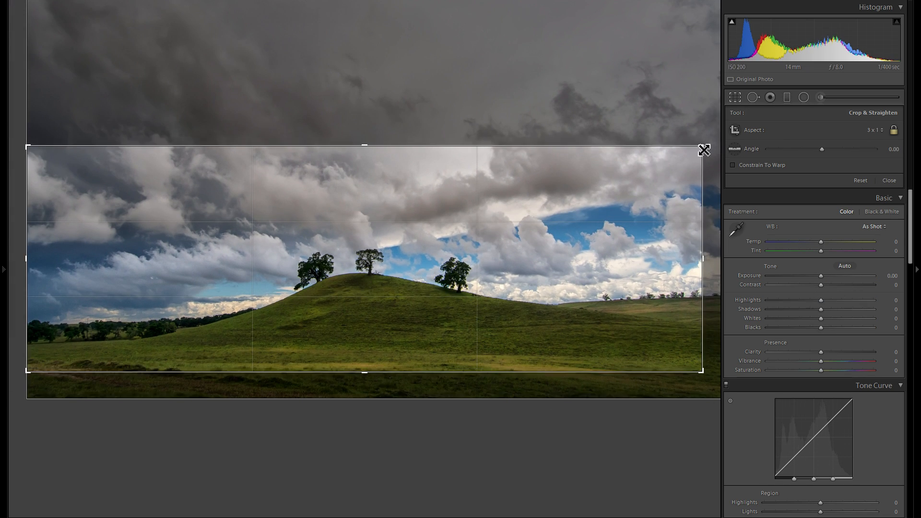
drag(701, 147, 792, 136)
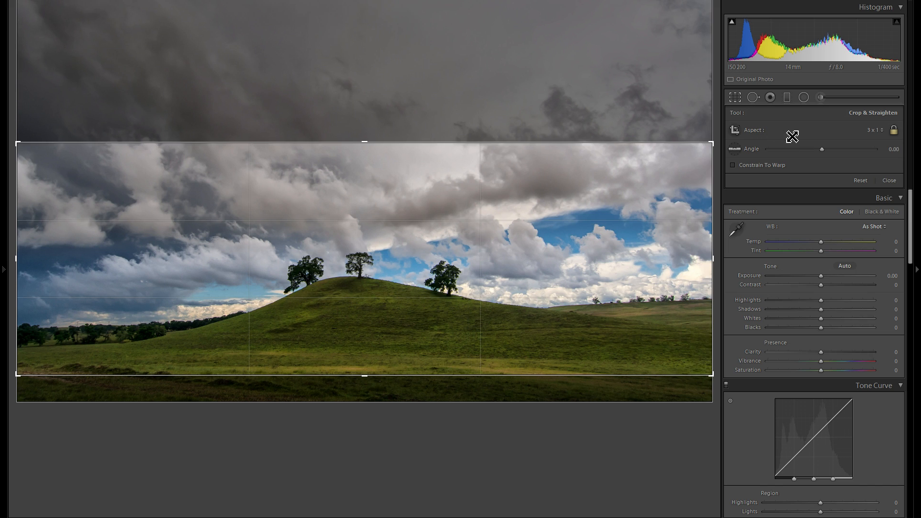
drag(553, 199, 554, 209)
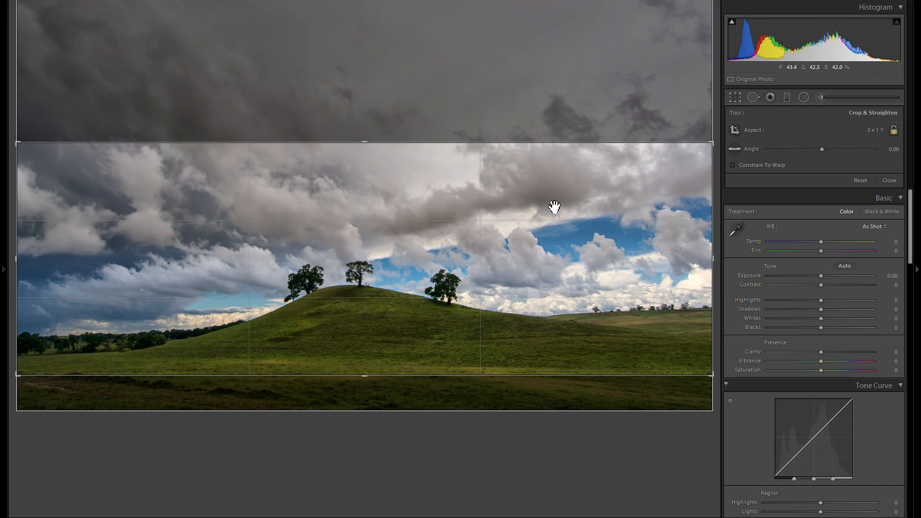
key(Return)
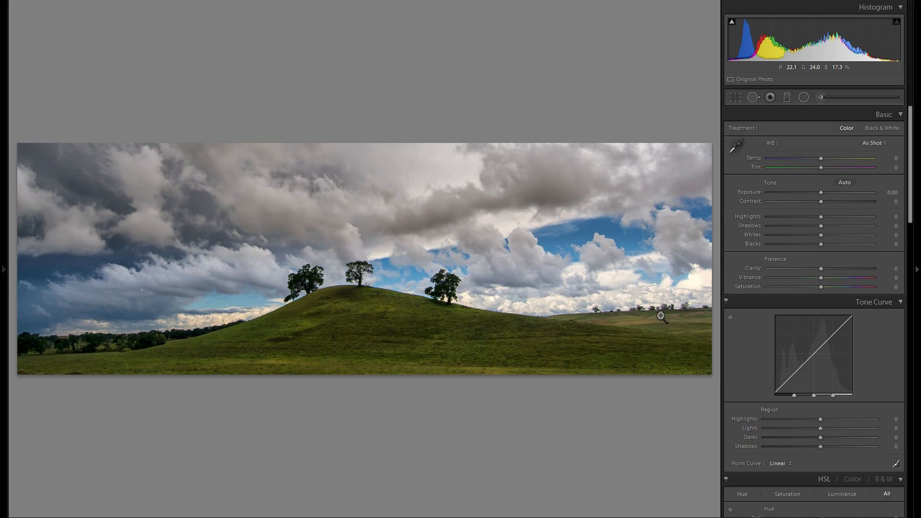
Rotate the photo by 2.34 degrees in the crop to level the horizon, and reframe it with less foreground
click(734, 98)
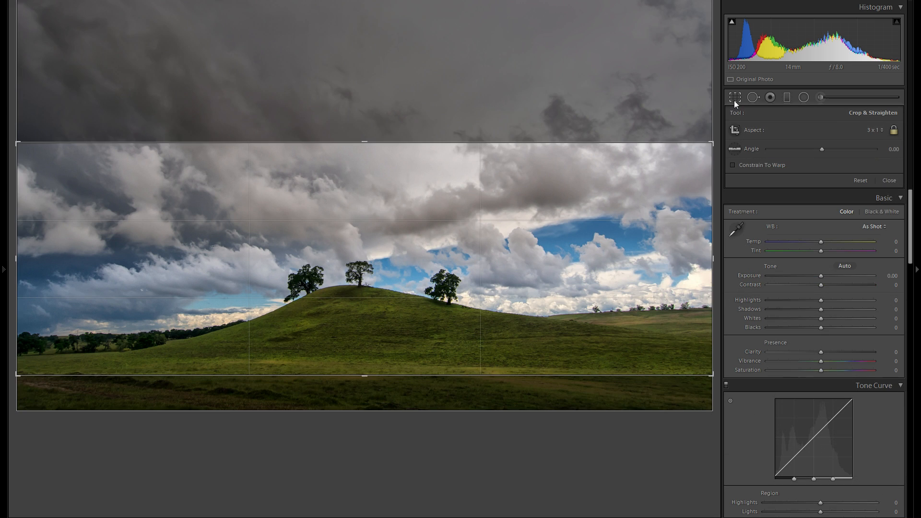
drag(717, 197, 721, 212)
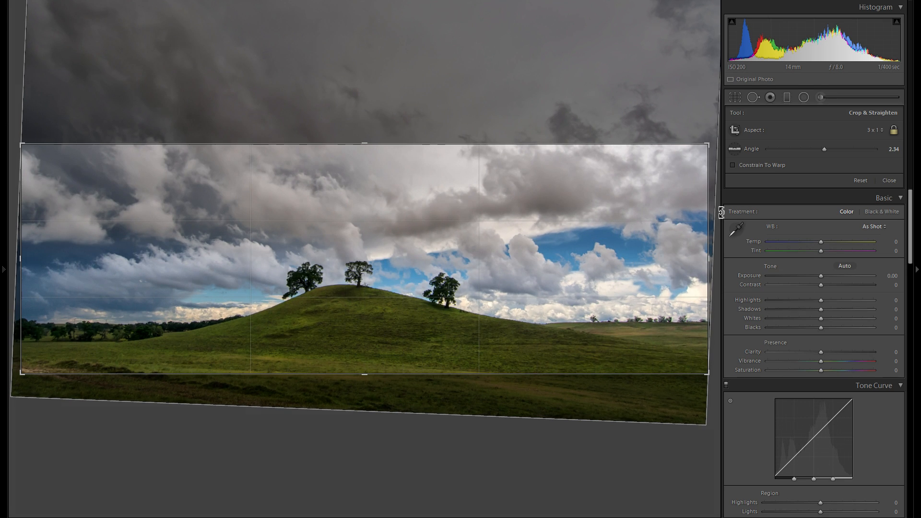
key(Return)
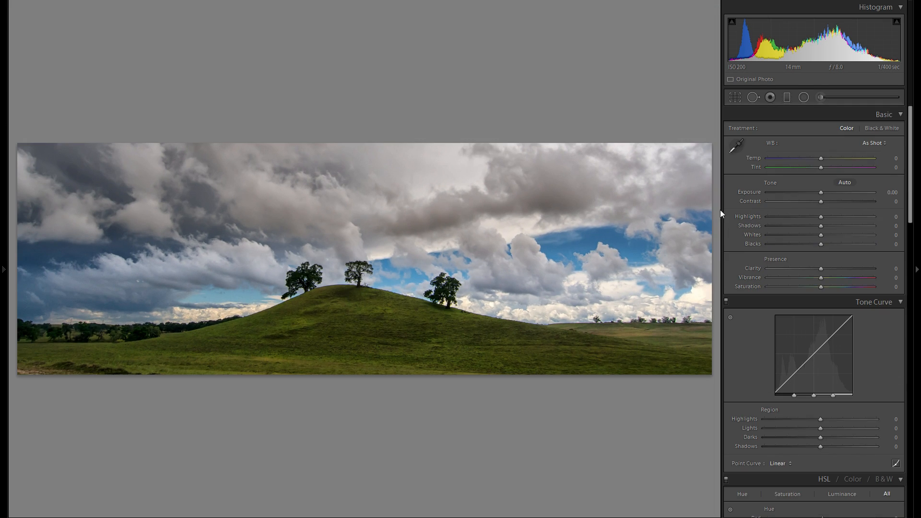
click(736, 98)
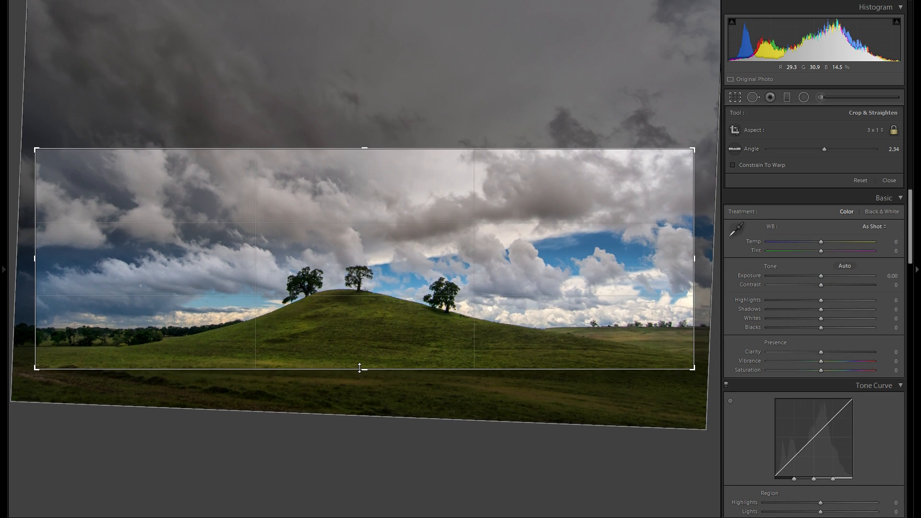
key(Return)
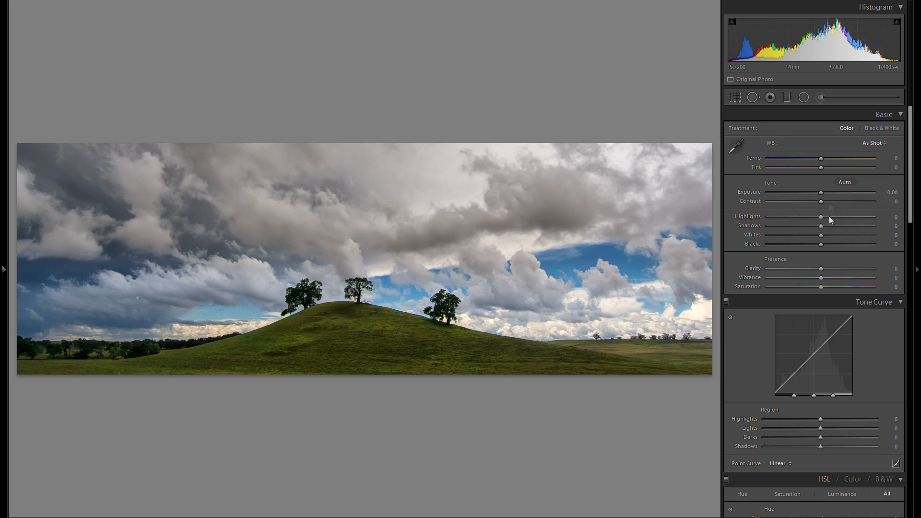
Set the basic tone adjustments to Shadows +100 and Highlights −15
mouse_move(821, 225)
mouse_down()
mouse_move(878, 226)
mouse_move(822, 227)
mouse_up()
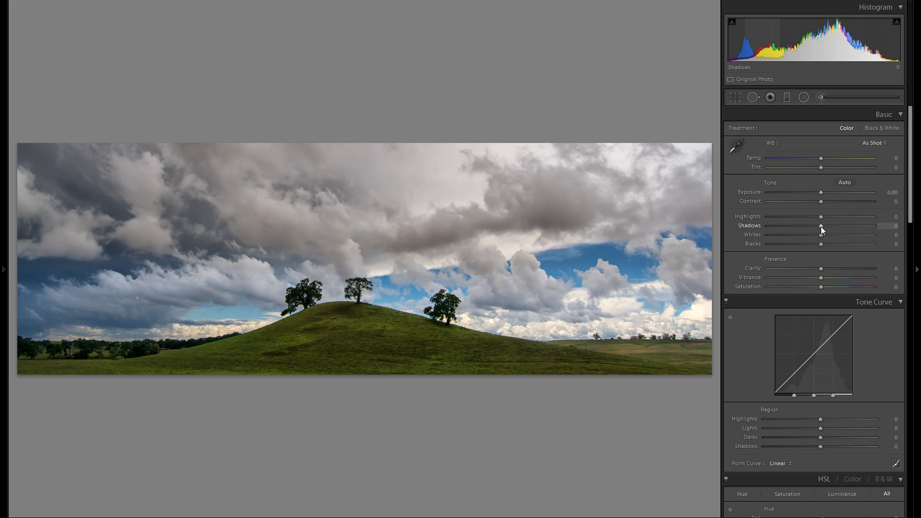
mouse_move(821, 227)
mouse_down()
mouse_move(836, 227)
mouse_move(823, 227)
mouse_up()
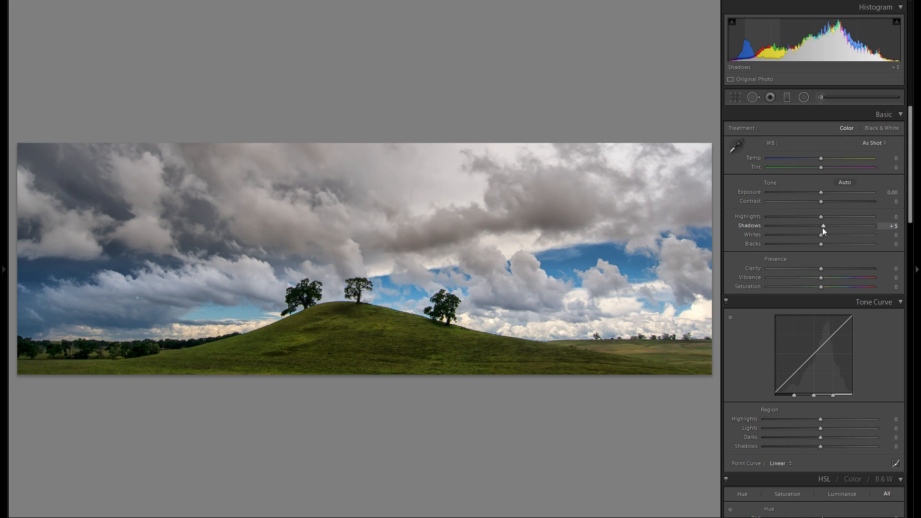
drag(822, 228, 898, 231)
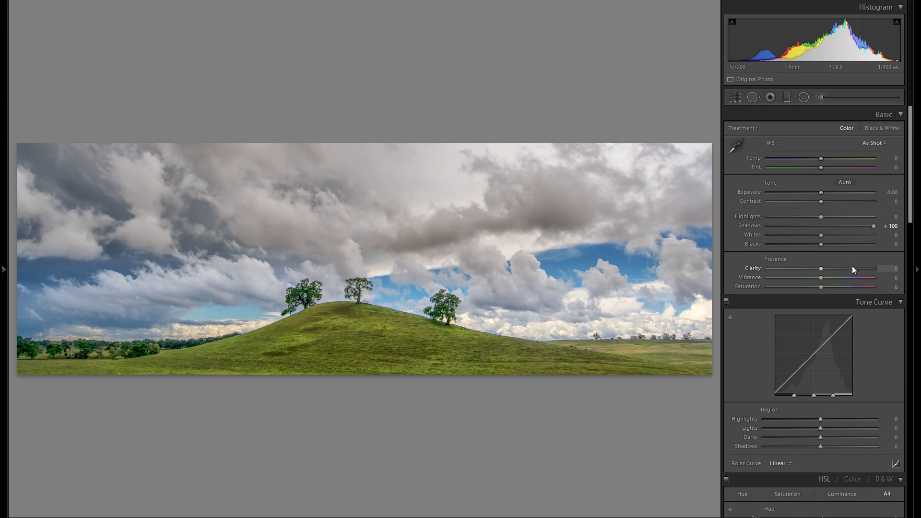
scroll(851, 266, down, 3)
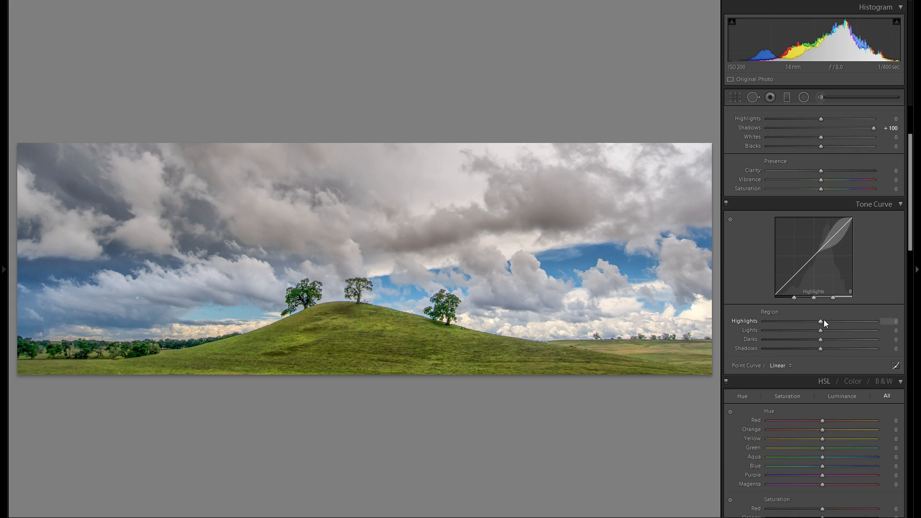
scroll(836, 288, up, 3)
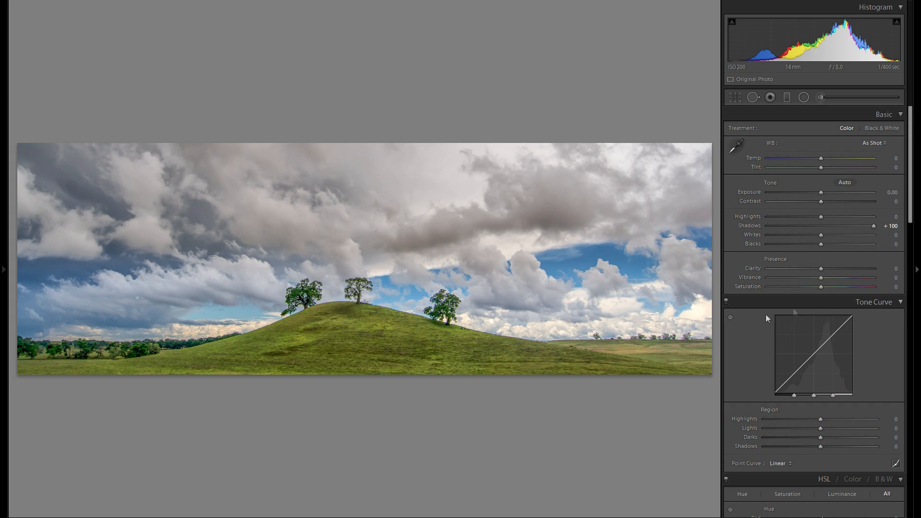
click(821, 225)
drag(821, 226, 905, 225)
mouse_move(824, 218)
mouse_down()
mouse_move(800, 220)
mouse_move(829, 221)
mouse_move(808, 222)
mouse_move(816, 222)
mouse_up()
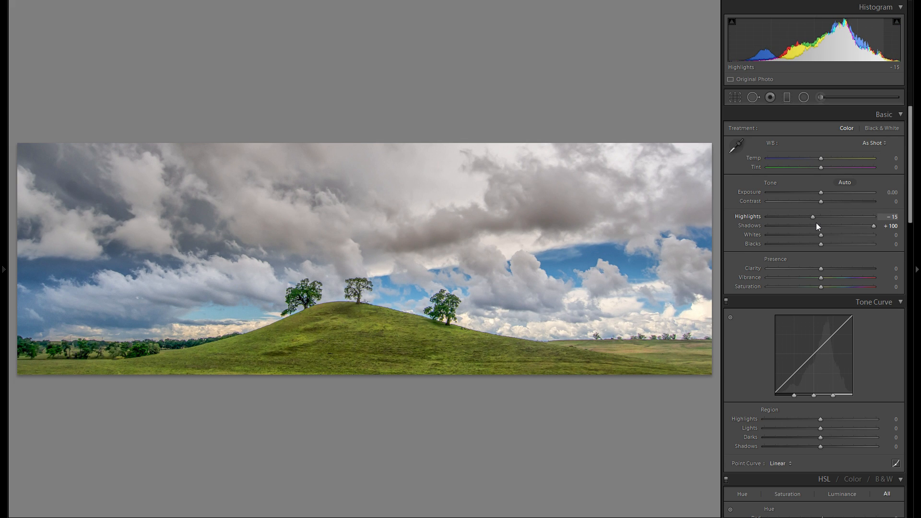
Set the Highlights region of the tone curve to +8
scroll(848, 263, down, 2)
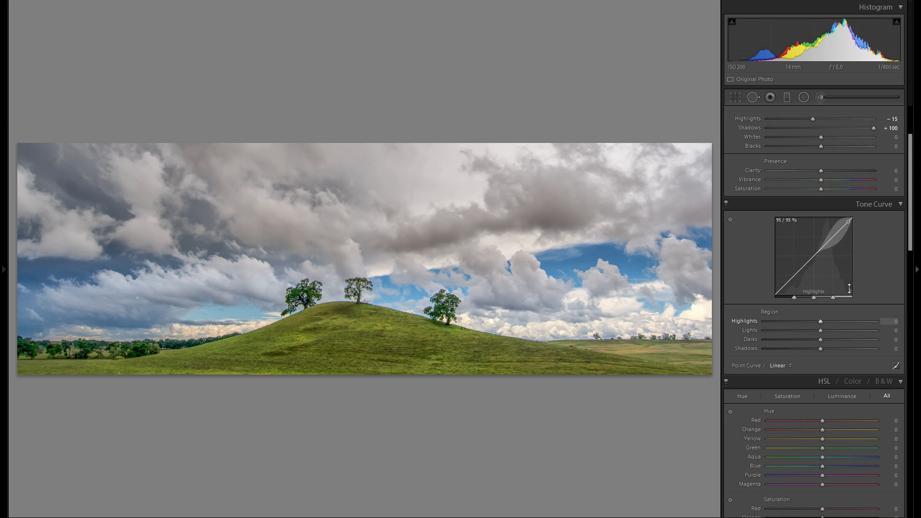
mouse_move(822, 321)
mouse_down()
mouse_move(854, 321)
mouse_move(815, 323)
mouse_move(836, 320)
mouse_move(825, 320)
mouse_up()
scroll(853, 308, up, 3)
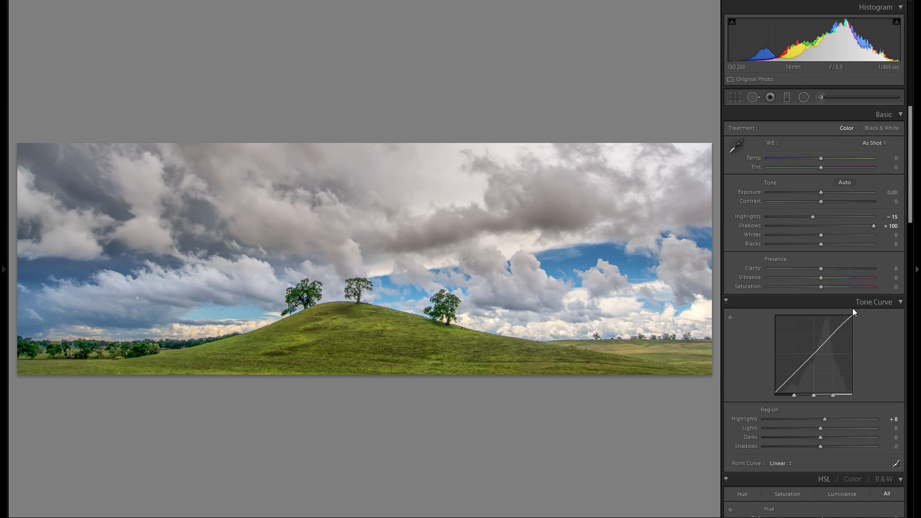
Set Blacks to −15 and Whites to +12 in the basic adjustments, leaving Clarity and Contrast at 0
click(843, 269)
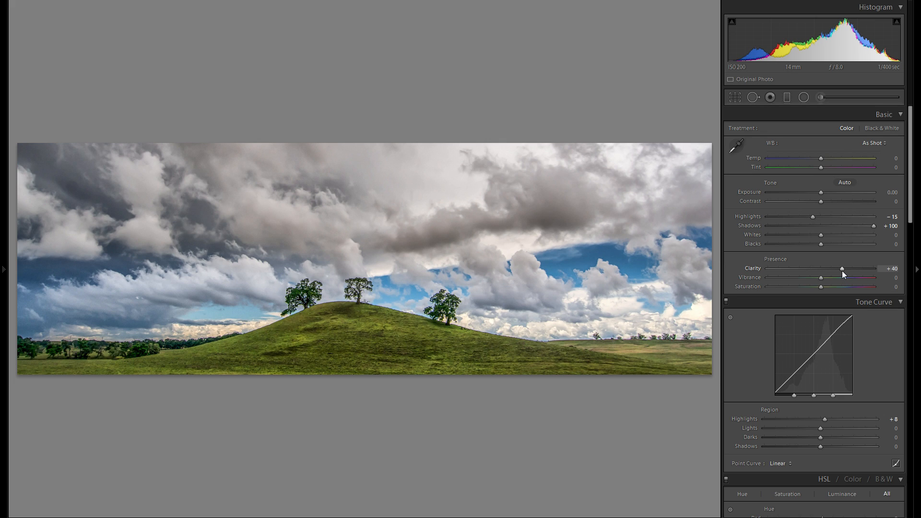
double_click(751, 270)
mouse_move(821, 245)
mouse_down()
mouse_move(794, 249)
mouse_move(852, 237)
mouse_move(828, 237)
mouse_up()
key(alt)
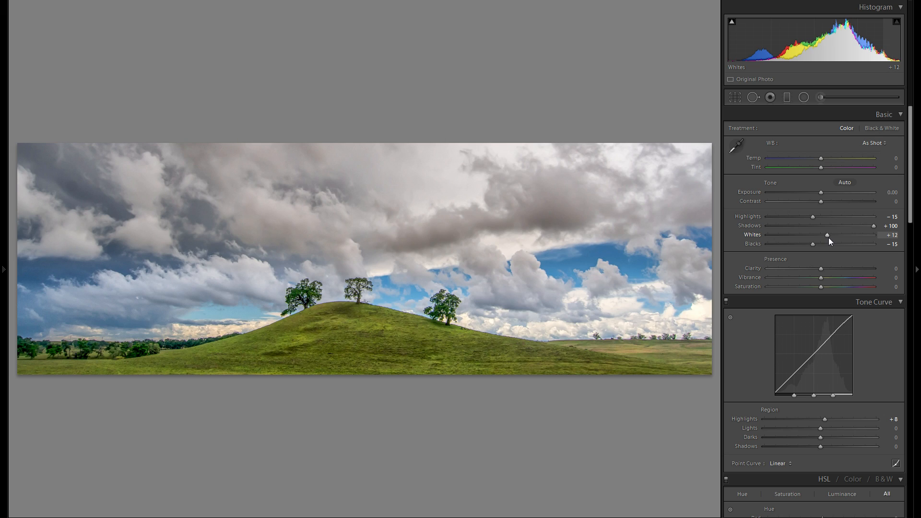
mouse_move(826, 202)
mouse_down()
mouse_move(791, 206)
mouse_move(842, 204)
mouse_move(814, 208)
mouse_up()
double_click(745, 202)
Set the Shadows region of the tone curve to −21 and the Darks region to +12
scroll(883, 253, down, 5)
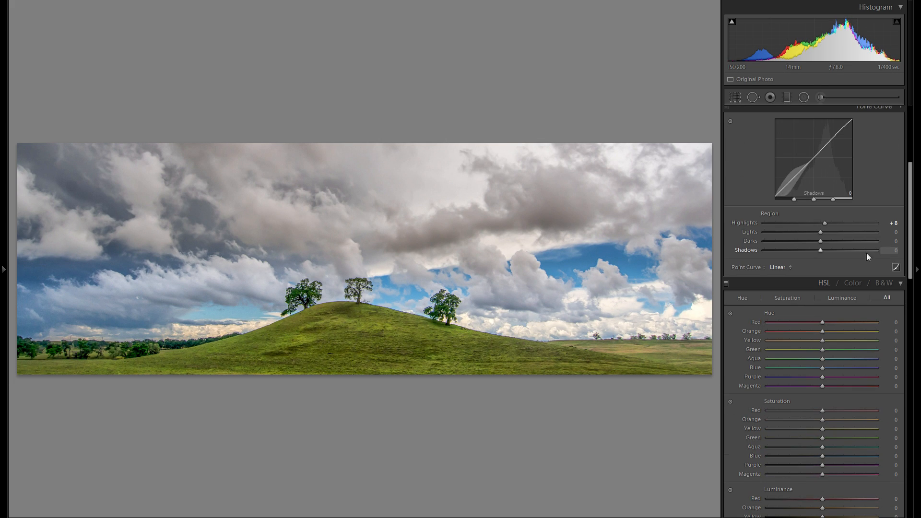
drag(827, 251, 807, 255)
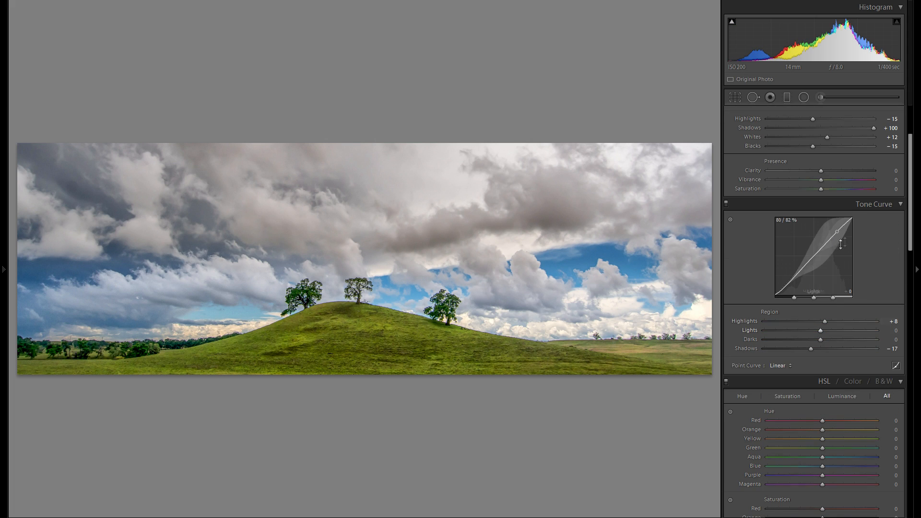
scroll(863, 254, down, 5)
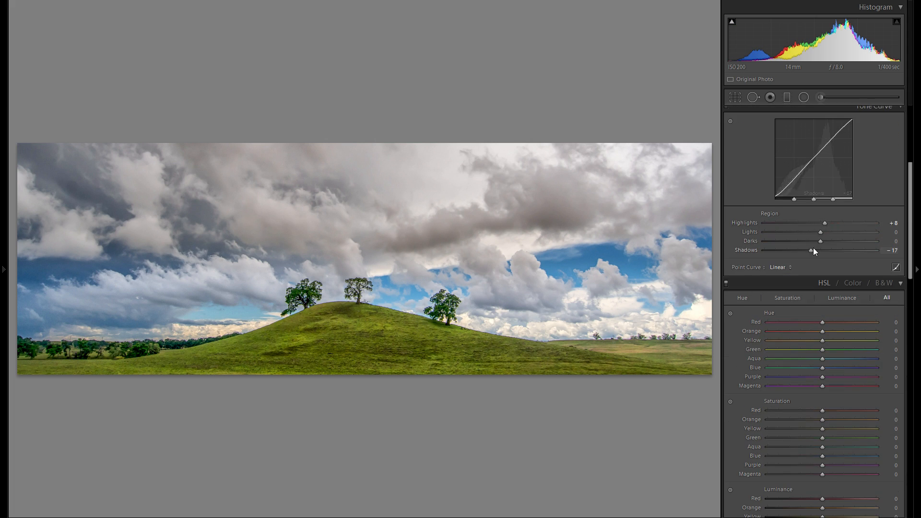
drag(812, 249, 830, 240)
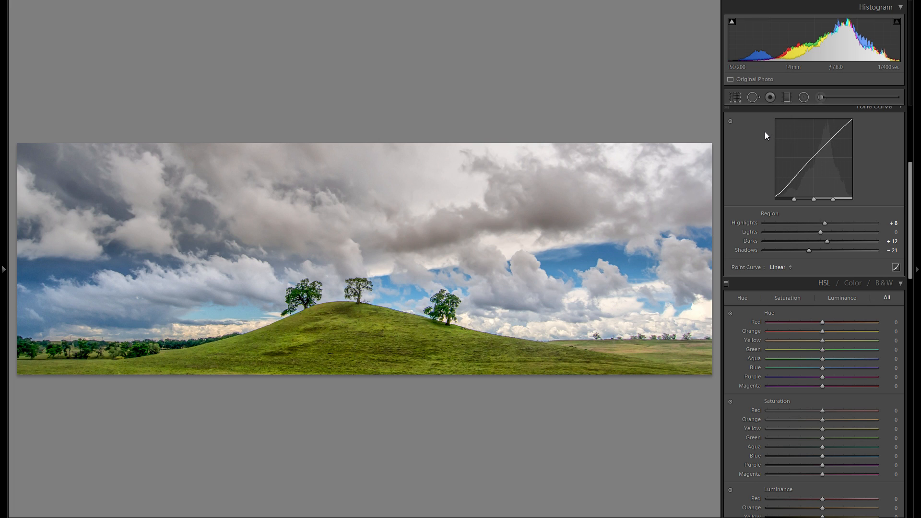
Tint the highlights a warm tone with split toning, using Hue 37 and Saturation 16
scroll(845, 218, down, 6)
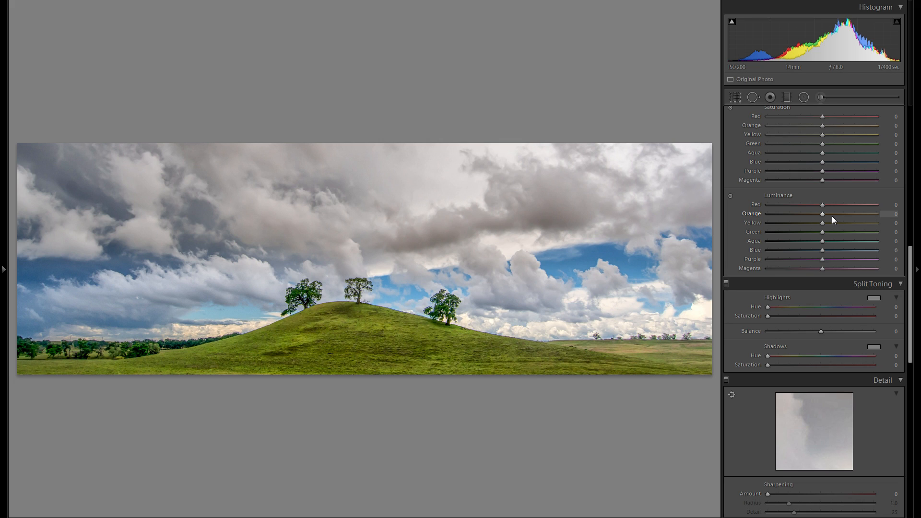
scroll(826, 217, down, 2)
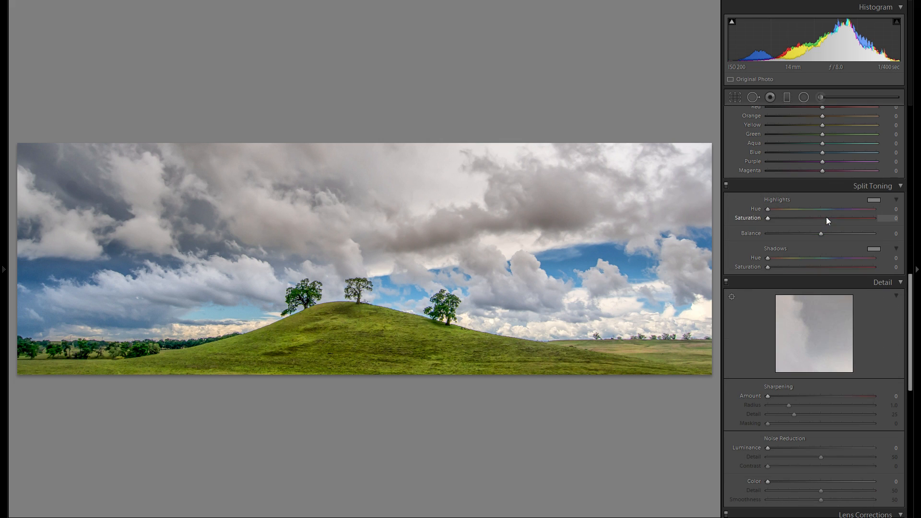
click(873, 198)
mouse_move(752, 217)
mouse_down()
mouse_move(760, 204)
mouse_move(765, 217)
mouse_up()
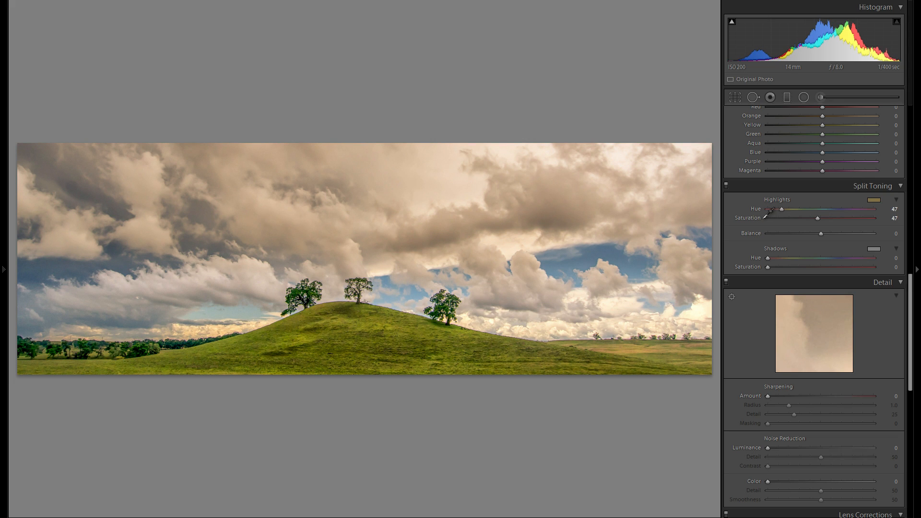
drag(800, 254, 764, 224)
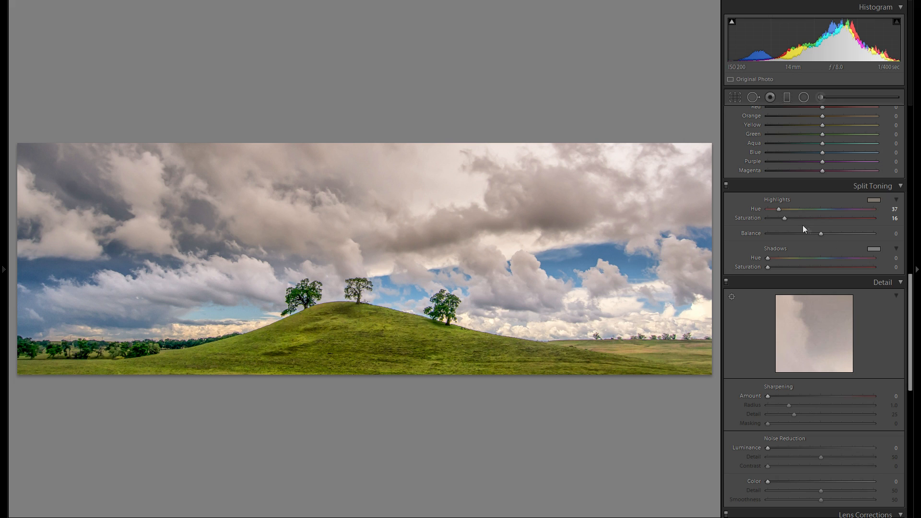
Add an inverted radial filter over the low clouds on the photo's right horizon and tint it a warm colour
scroll(828, 241, down, 4)
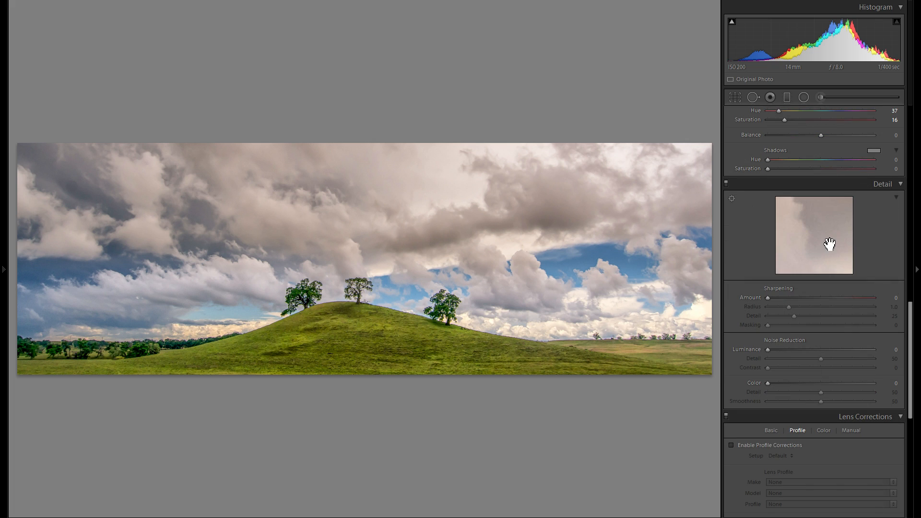
scroll(828, 249, up, 20)
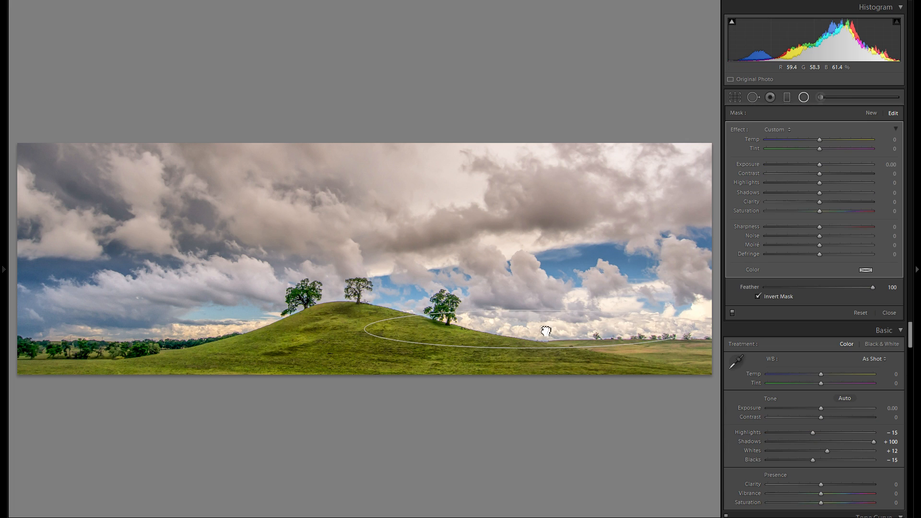
drag(545, 330, 590, 331)
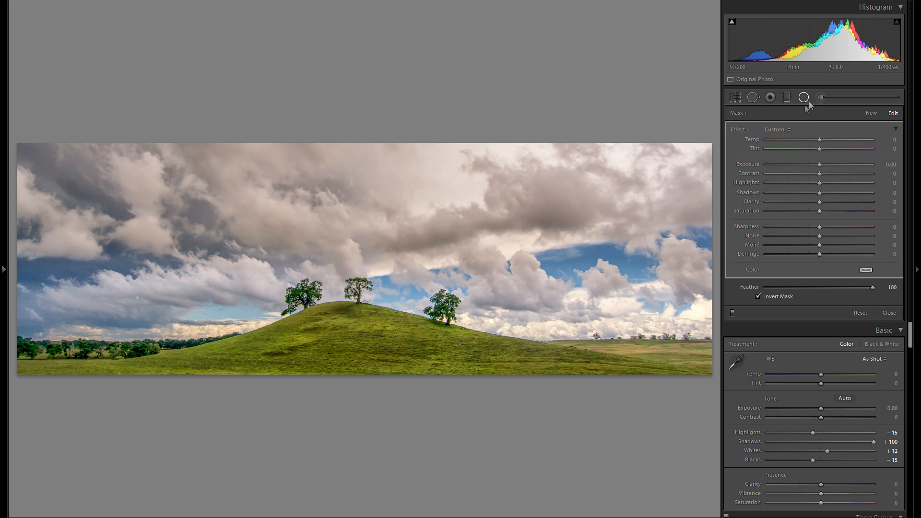
drag(605, 332, 617, 330)
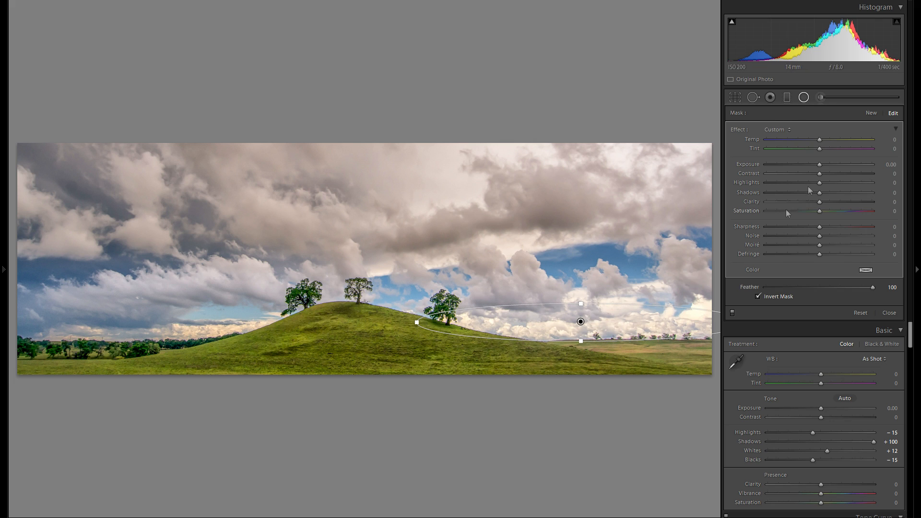
drag(756, 296, 754, 275)
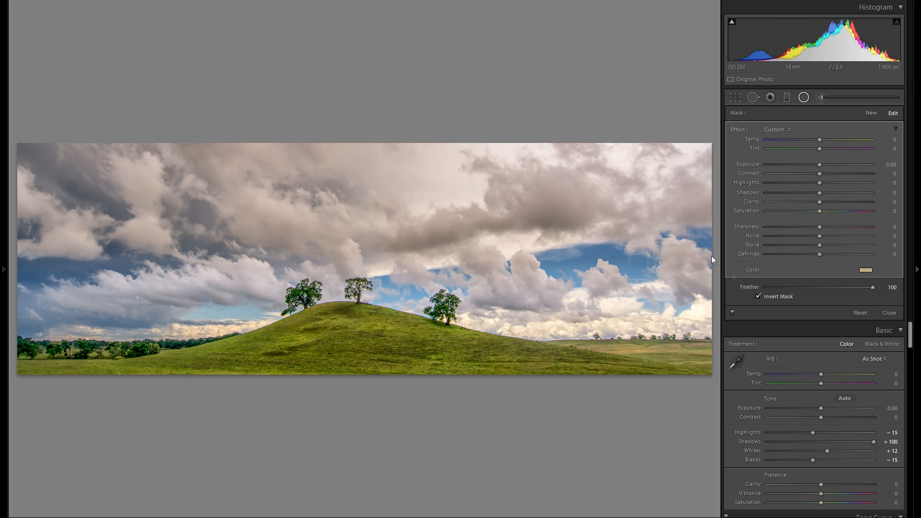
Duplicate the warm radial filter and place a copy over the low clouds on the photo's left horizon
drag(580, 334, 180, 339)
right_click(606, 328)
click(623, 332)
Cool the sky with a slightly tilted graduated filter from the top, using Temp −17
click(787, 97)
drag(401, 266, 397, 352)
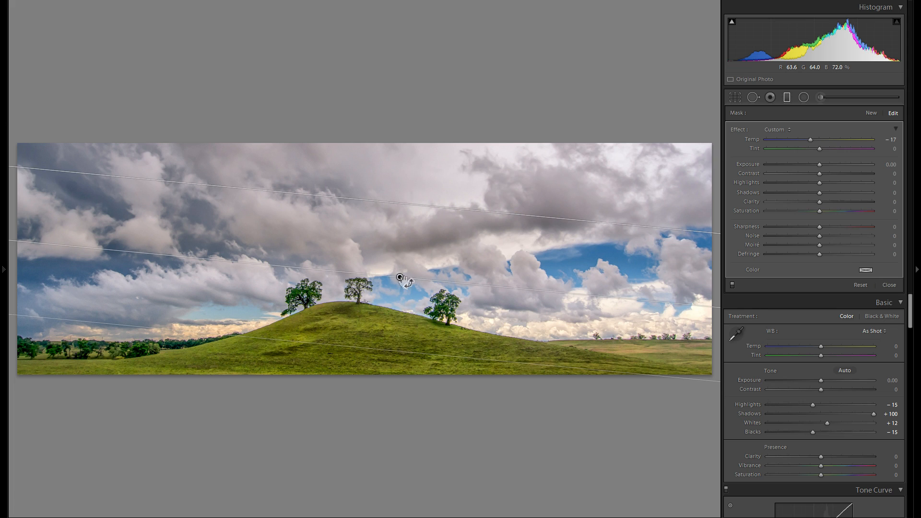
drag(401, 280, 412, 254)
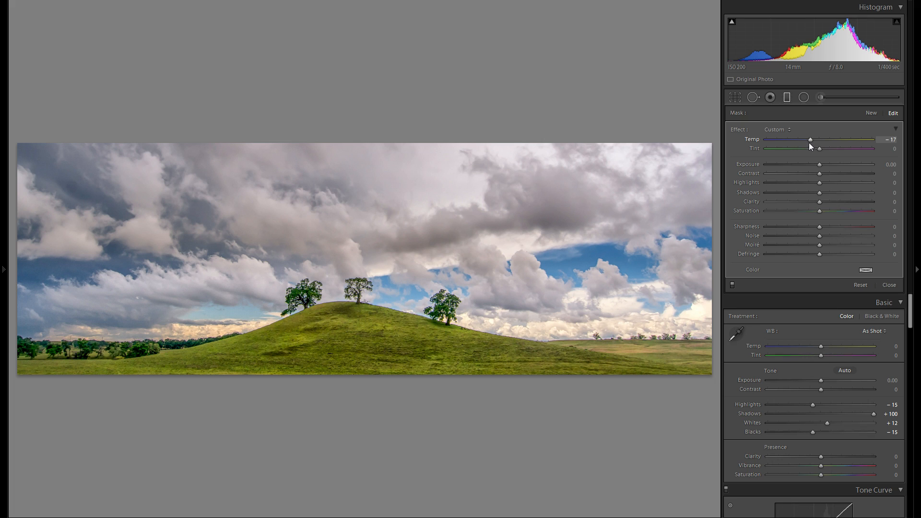
Darken the grass along the photo's lower edge with the adjustment brush, using Exposure −0.34, Feather 100 and Flow 100
click(821, 98)
drag(819, 164, 815, 166)
scroll(683, 364, up, 1)
scroll(682, 363, down, 2)
mouse_move(709, 357)
mouse_down()
mouse_move(669, 369)
mouse_move(501, 373)
mouse_up()
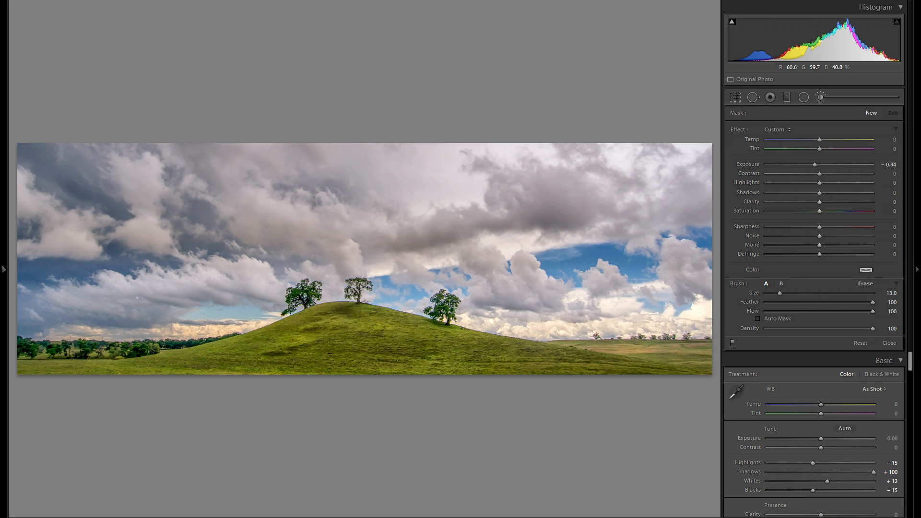
drag(432, 370, 19, 365)
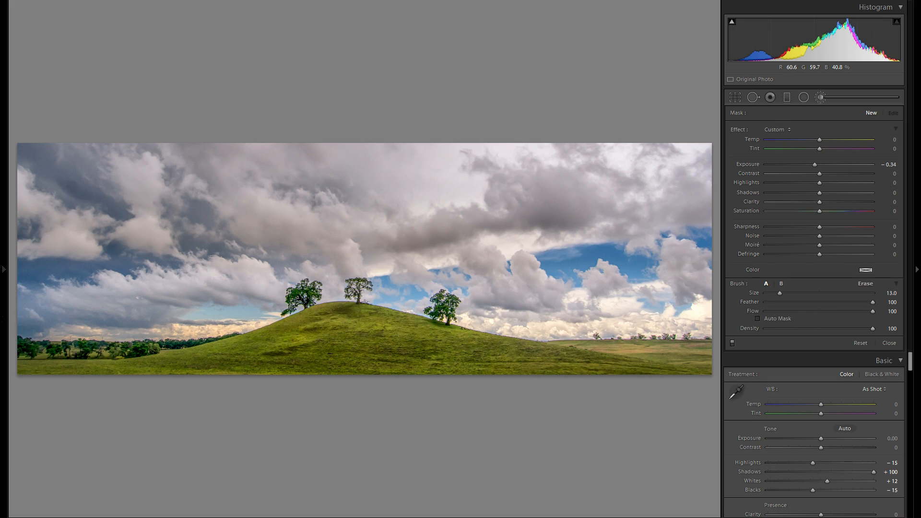
drag(2, 319, 3, 310)
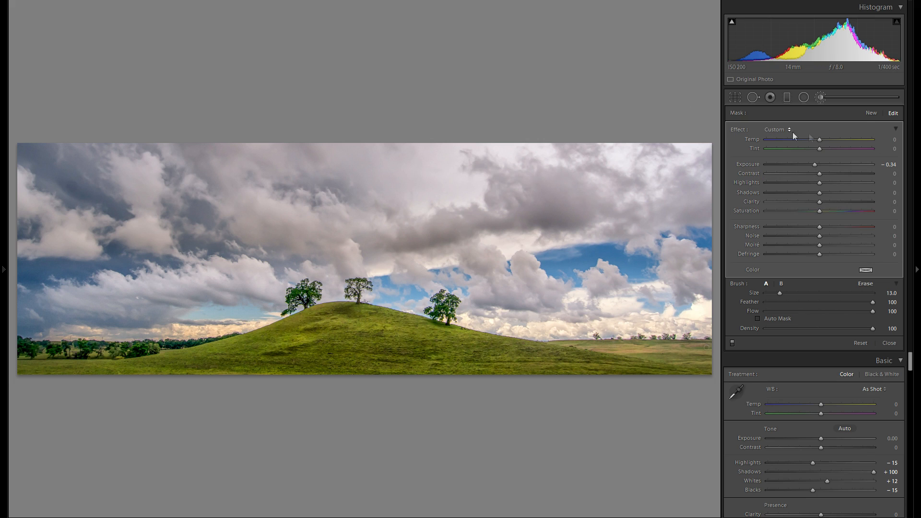
Set the Exposure of the brushed foreground adjustment to −0.67
drag(813, 165, 799, 163)
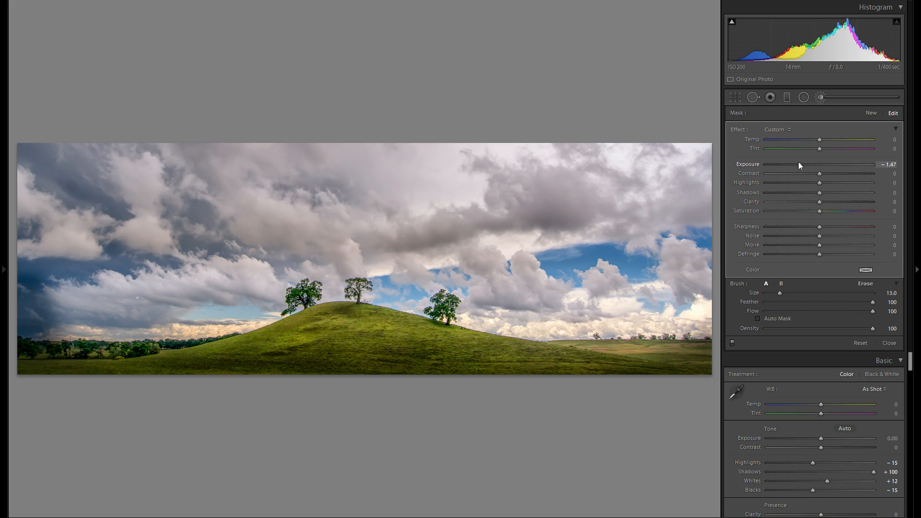
drag(804, 163, 809, 162)
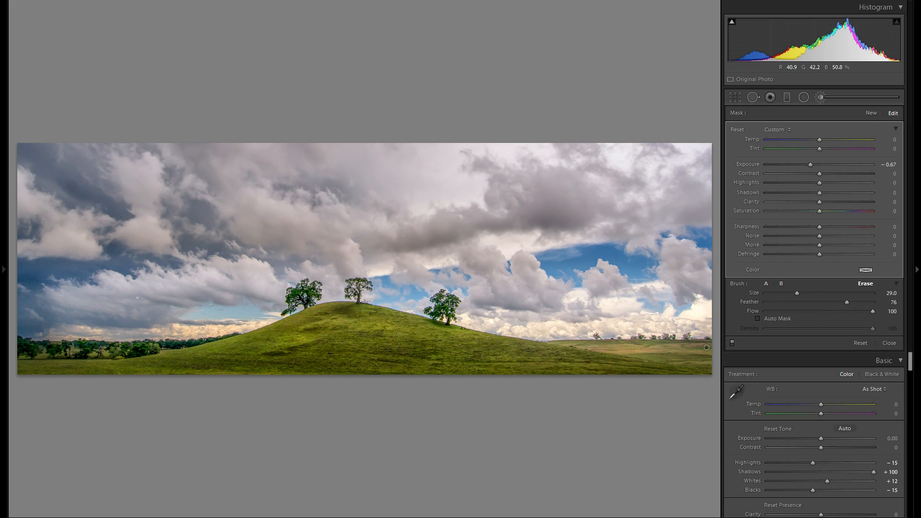
alt+click(27, 306)
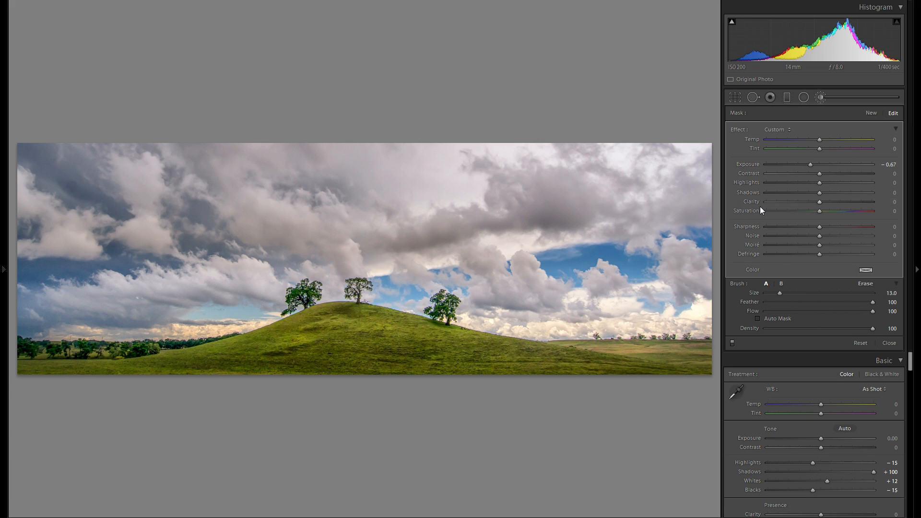
Darken the upper edge of the sky with a new graduated filter at Exposure −0.89
click(787, 97)
drag(394, 181, 392, 208)
drag(814, 165, 805, 166)
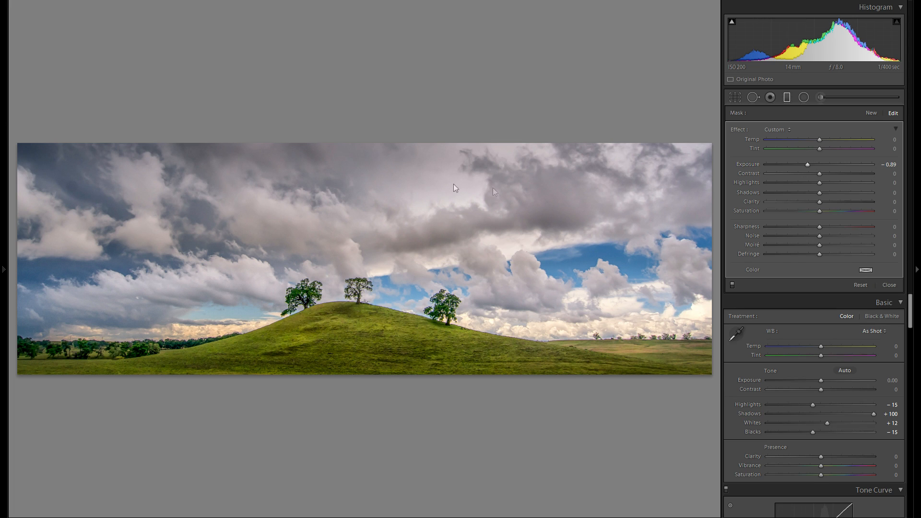
drag(394, 181, 396, 176)
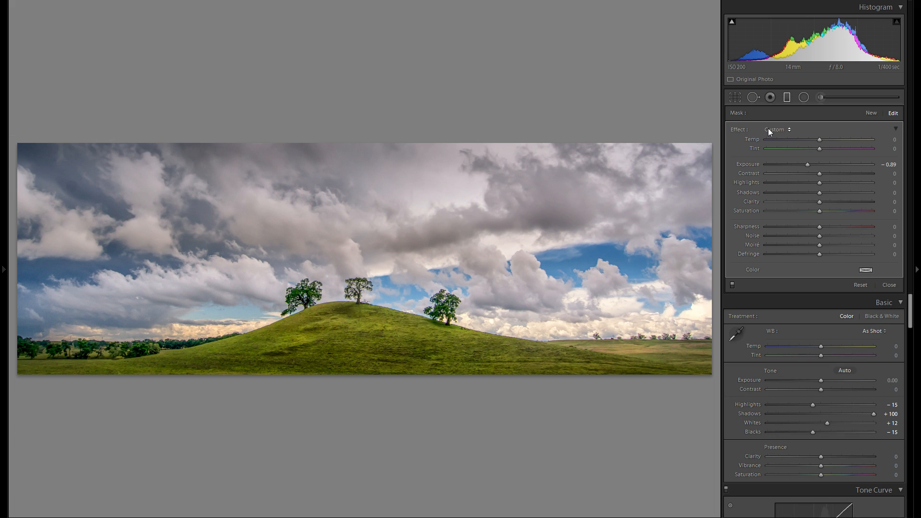
Add another radial filter over the right horizon, reset its Exposure to 0 and tint it a pale warm colour
click(803, 97)
drag(506, 326, 728, 363)
drag(507, 327, 584, 330)
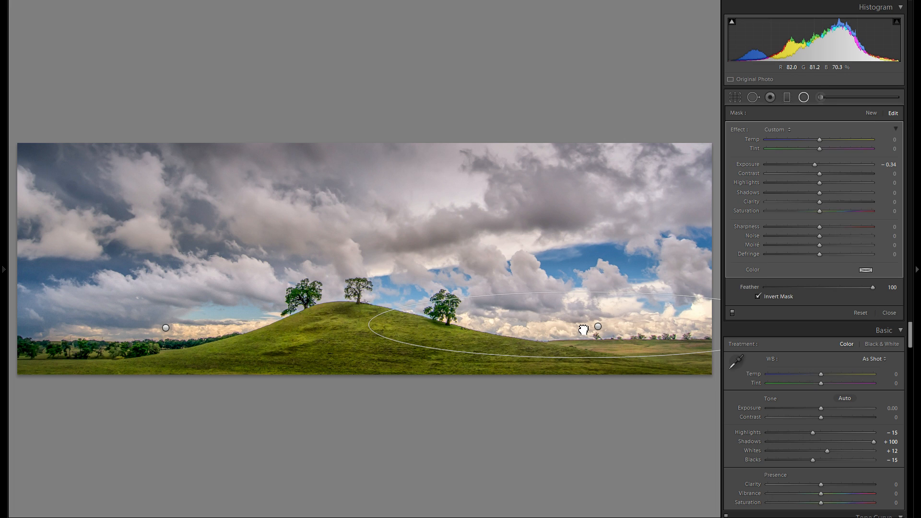
double_click(756, 165)
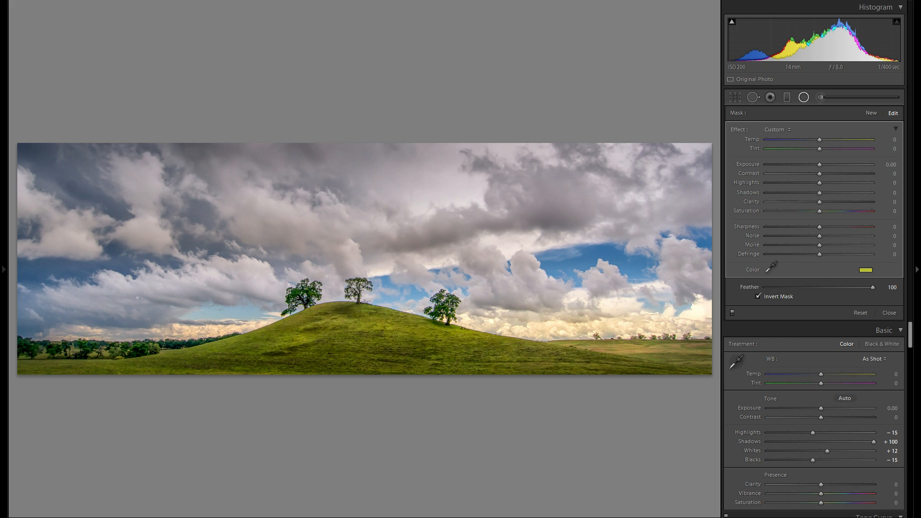
drag(792, 263, 818, 264)
drag(721, 263, 754, 275)
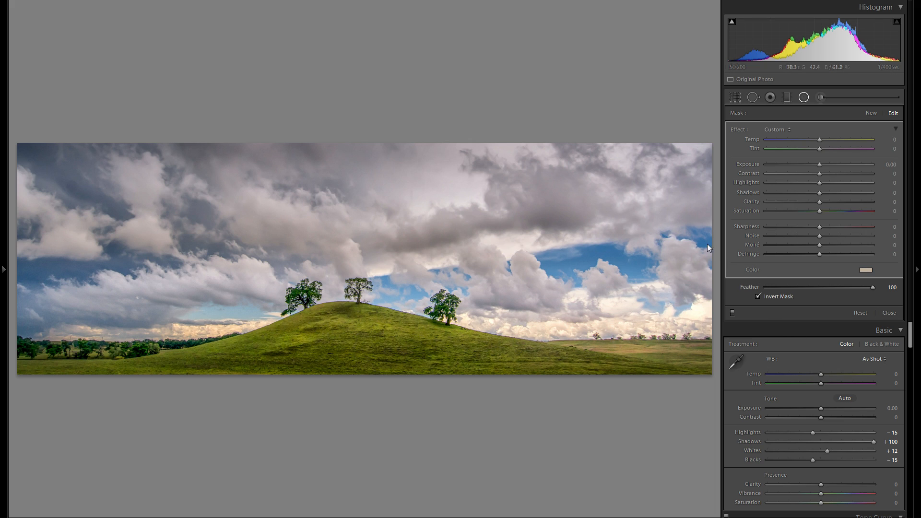
Duplicate the pale warm radial filter and fit the copy over the left horizon beside the hill
drag(576, 318, 171, 333)
right_click(558, 320)
click(560, 323)
drag(424, 330, 308, 330)
drag(237, 346, 201, 334)
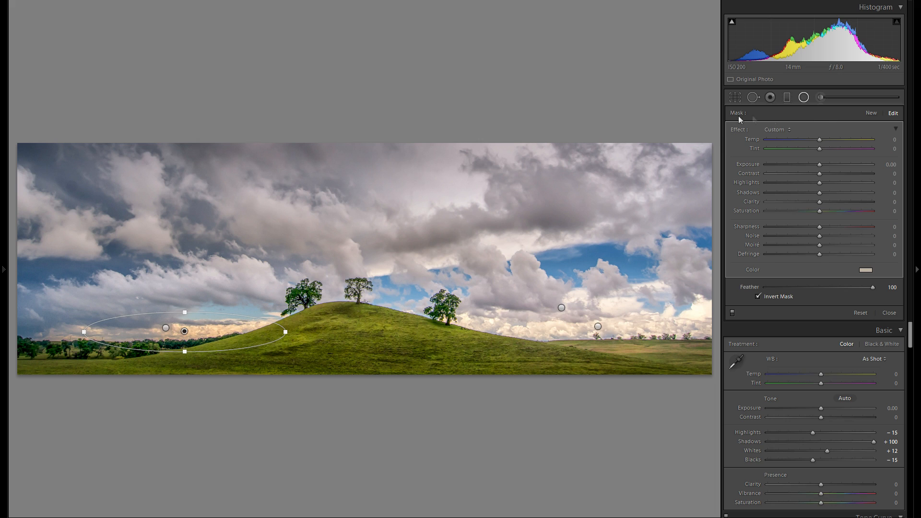
Brighten the grass at the foot of the hill with a new wide, flat radial filter at Exposure 1.39
click(866, 115)
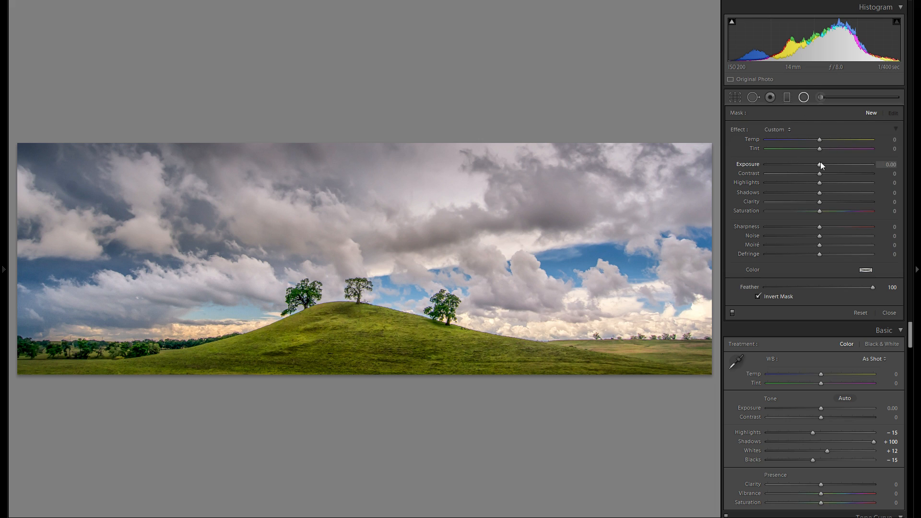
drag(821, 164, 824, 165)
drag(430, 352, 545, 375)
mouse_move(487, 359)
mouse_down()
mouse_move(405, 369)
mouse_move(387, 359)
mouse_up()
click(378, 357)
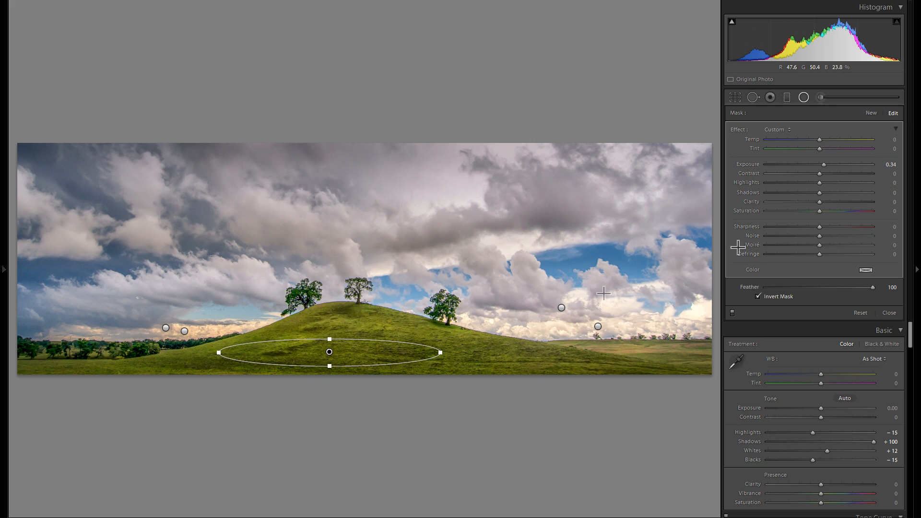
drag(823, 164, 829, 165)
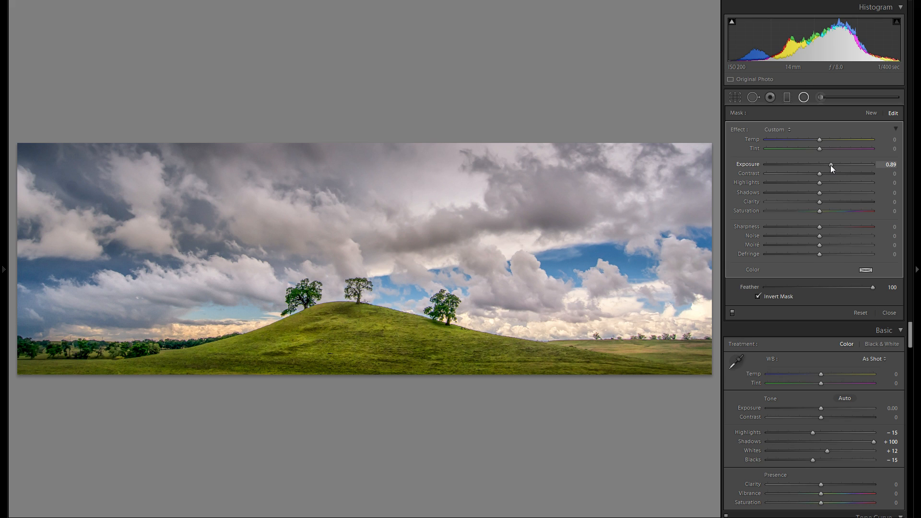
drag(833, 165, 840, 166)
Duplicate the brightening radial filter for the grass right of the hill and set that copy's Exposure to 0.74
drag(340, 359, 563, 362)
right_click(317, 356)
click(344, 363)
drag(838, 166, 829, 166)
Duplicate the Exposure 0.74 radial filter onto the upper slope of the hill and the grass at the far left
right_click(515, 359)
click(523, 360)
drag(502, 361, 395, 331)
right_click(93, 365)
click(106, 367)
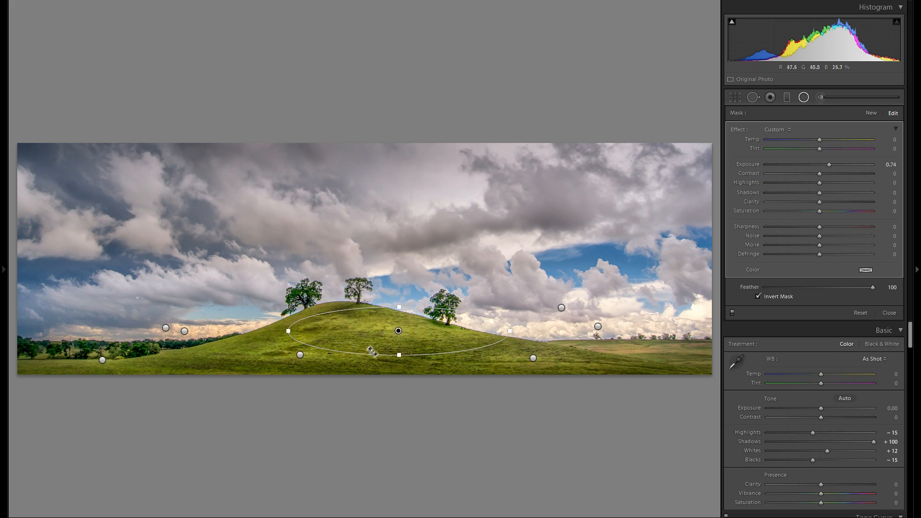
Duplicate the Exposure 1.39 radial filter onto the grass at the far right, set the copy's Exposure to 0.74 and close the filter
right_click(300, 355)
click(314, 361)
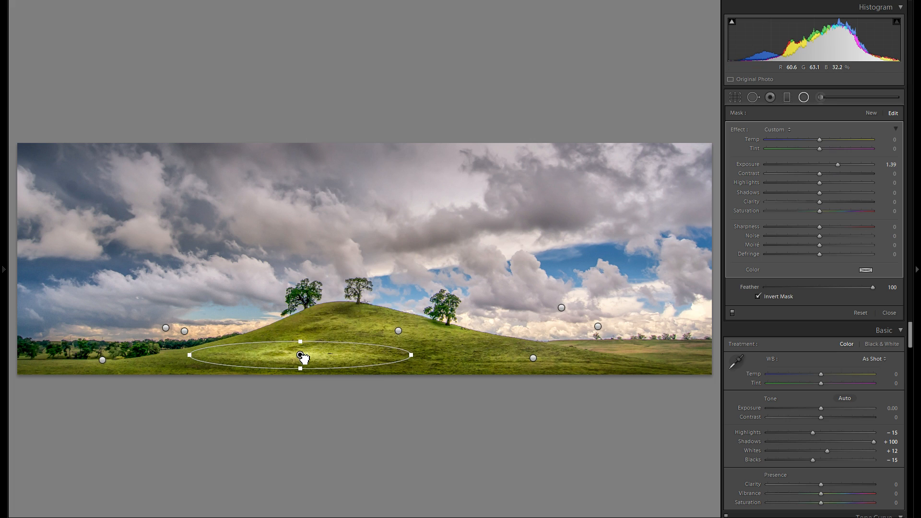
drag(302, 357, 649, 355)
drag(837, 164, 831, 164)
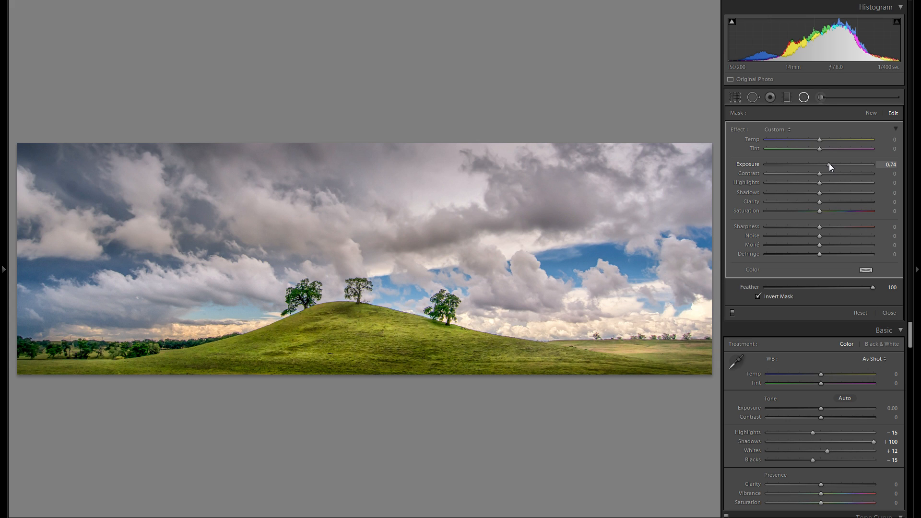
click(804, 98)
View the edited photo without side panels, and compare it with the Import state in the history before restoring the latest state
key(Tab)
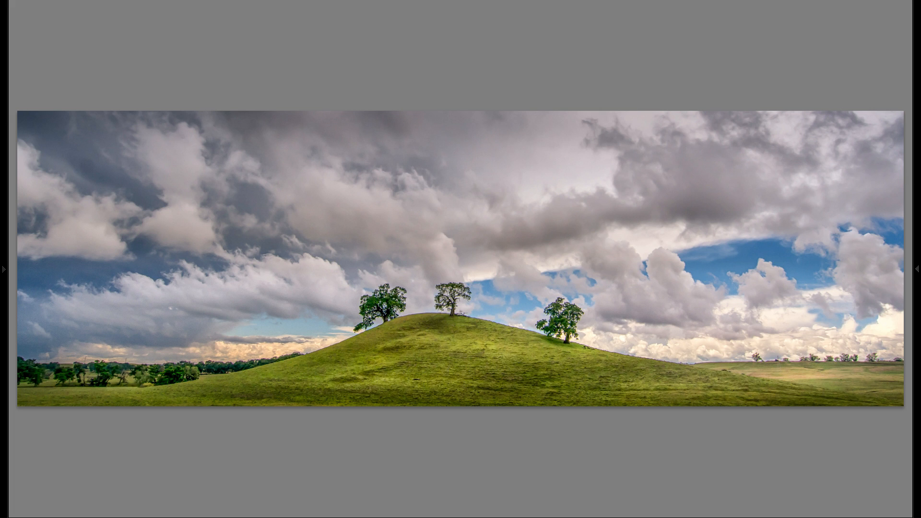
click(918, 180)
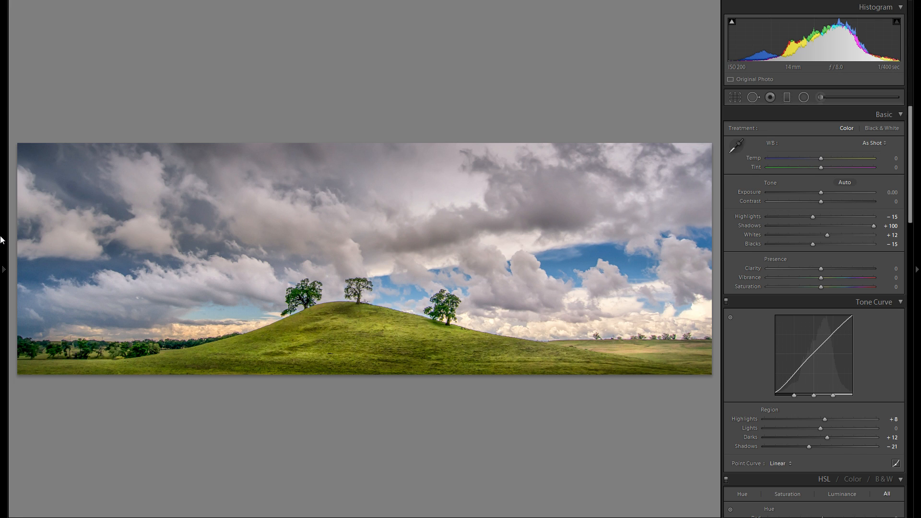
click(4, 269)
scroll(90, 316, down, 2)
scroll(89, 317, down, 10)
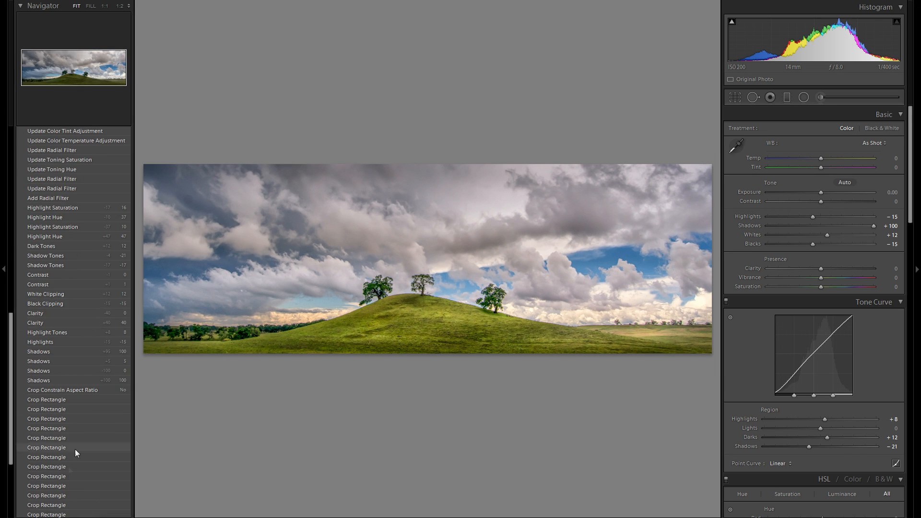
click(63, 495)
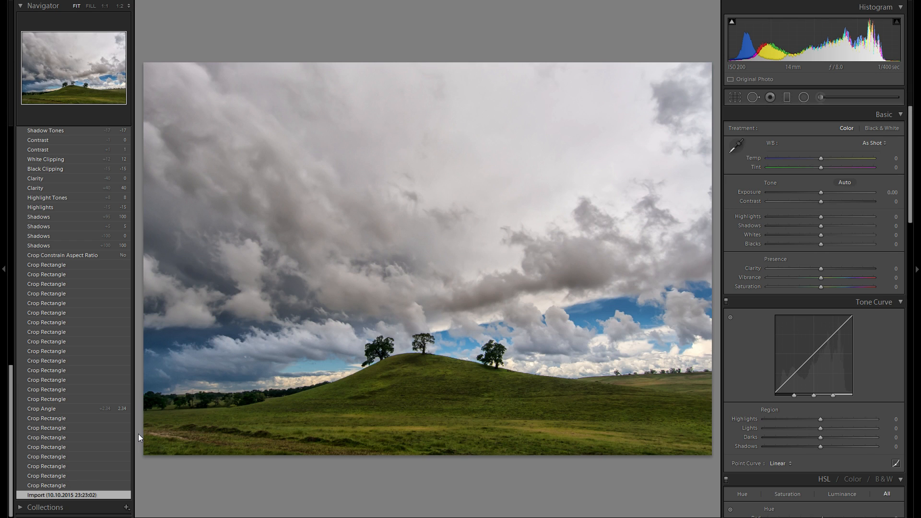
scroll(72, 405, up, 15)
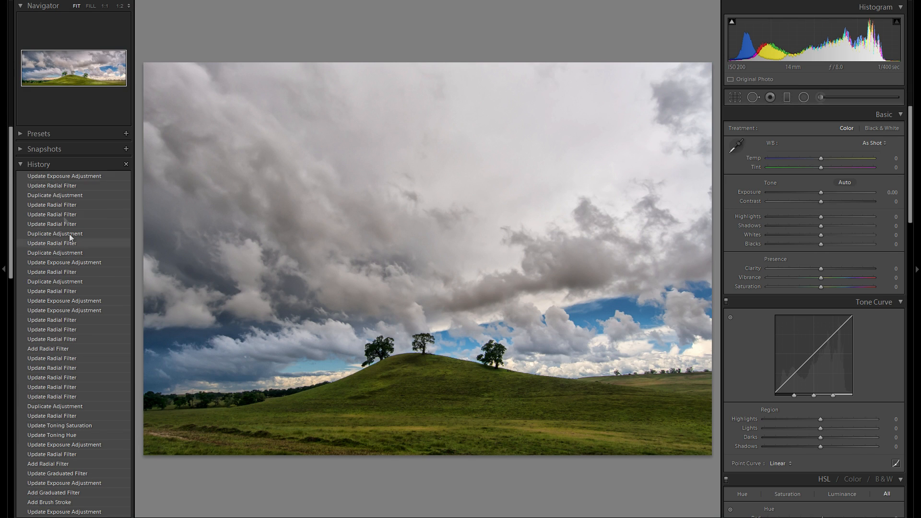
click(79, 180)
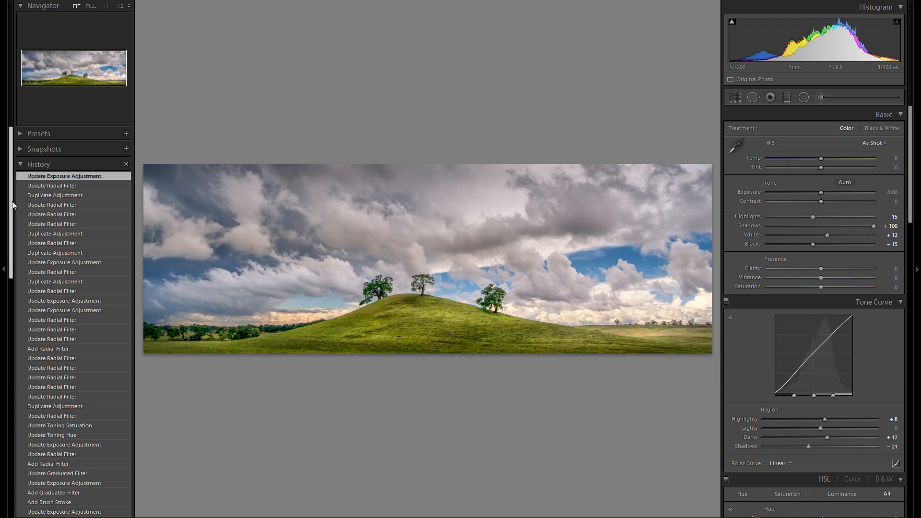
Hide the side panels to review the edited photo enlarged, and bring the adjustment controls back
click(2, 214)
click(919, 247)
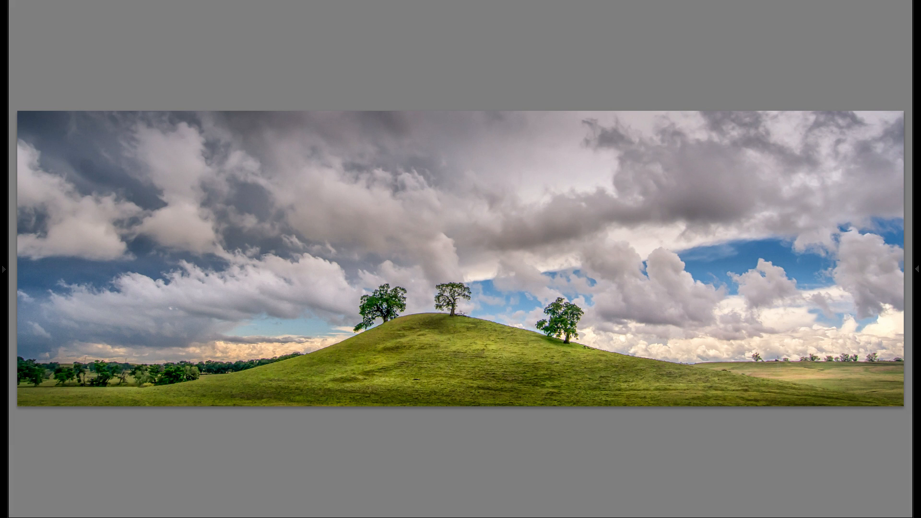
click(918, 246)
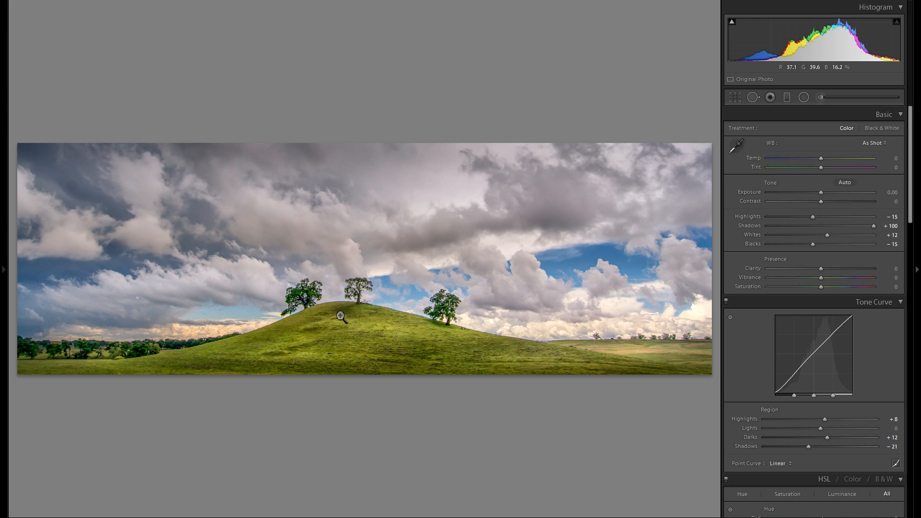
Show the Import state in the history to examine the original uncropped photo
click(4, 268)
scroll(106, 384, down, 10)
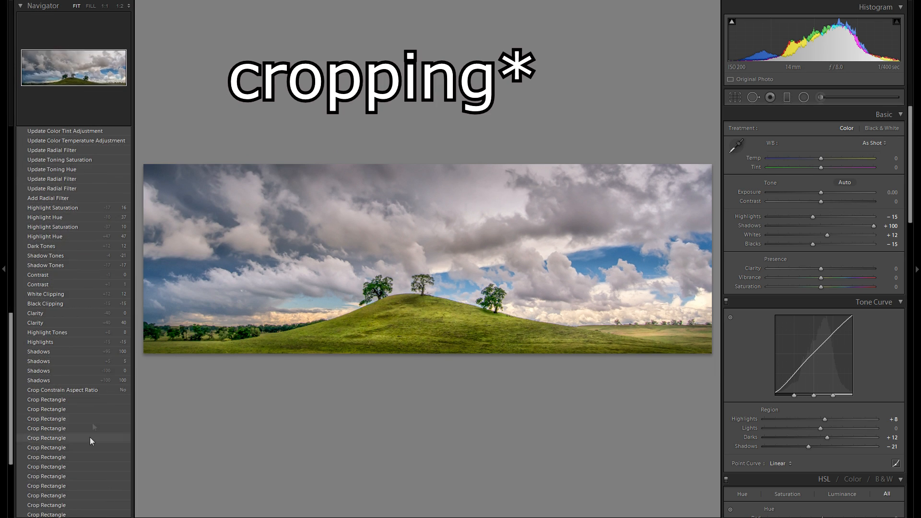
click(76, 495)
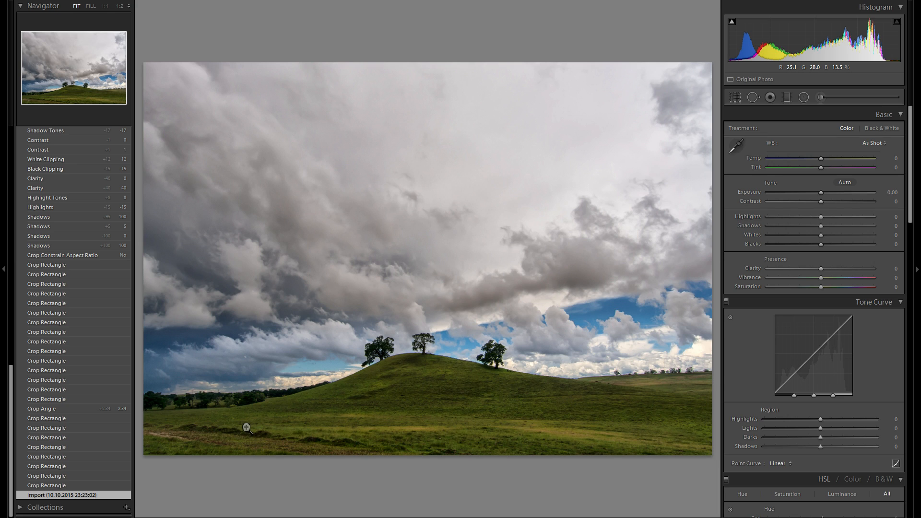
Hide the history side panel, switch to the kayak photo and examine the kayaks and gear on the ramp enlarged
click(0, 238)
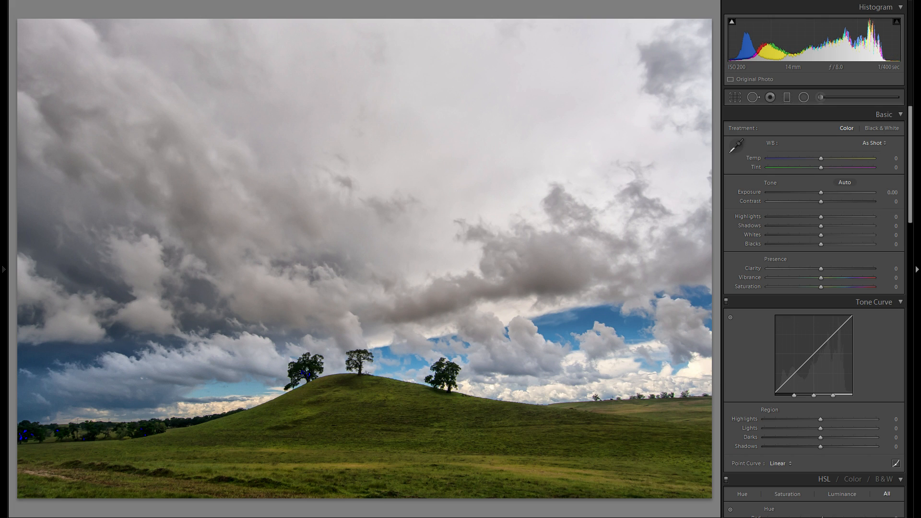
key(Right)
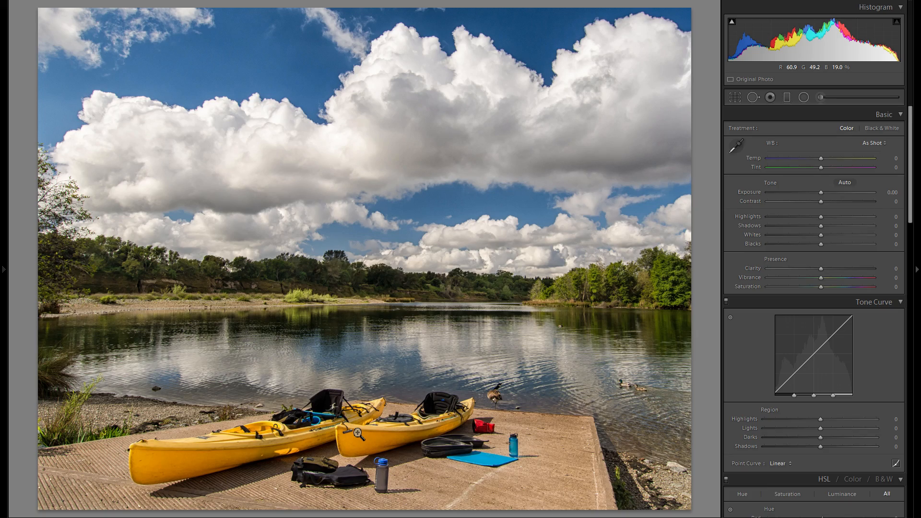
click(342, 482)
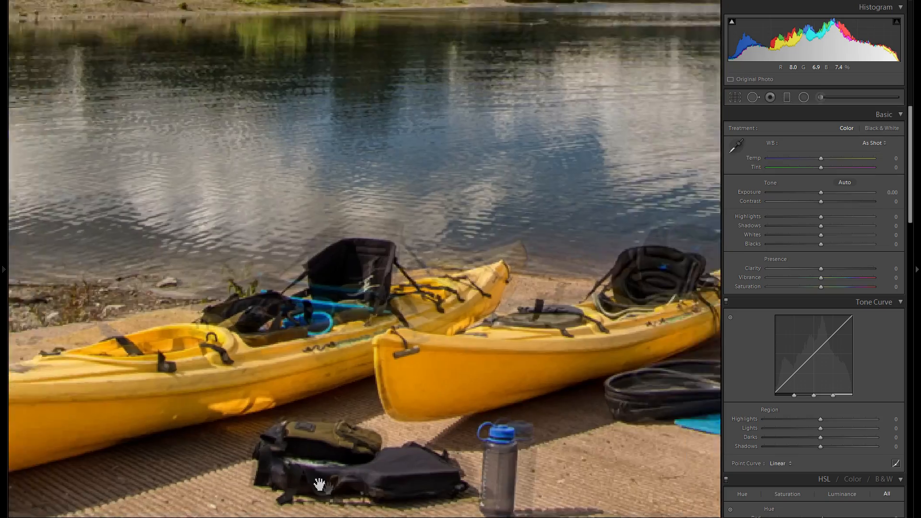
drag(579, 449, 312, 455)
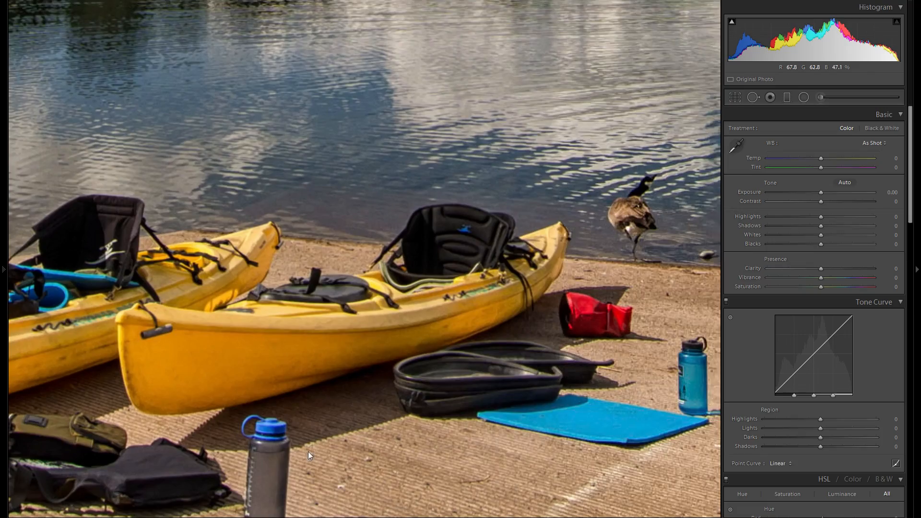
click(452, 412)
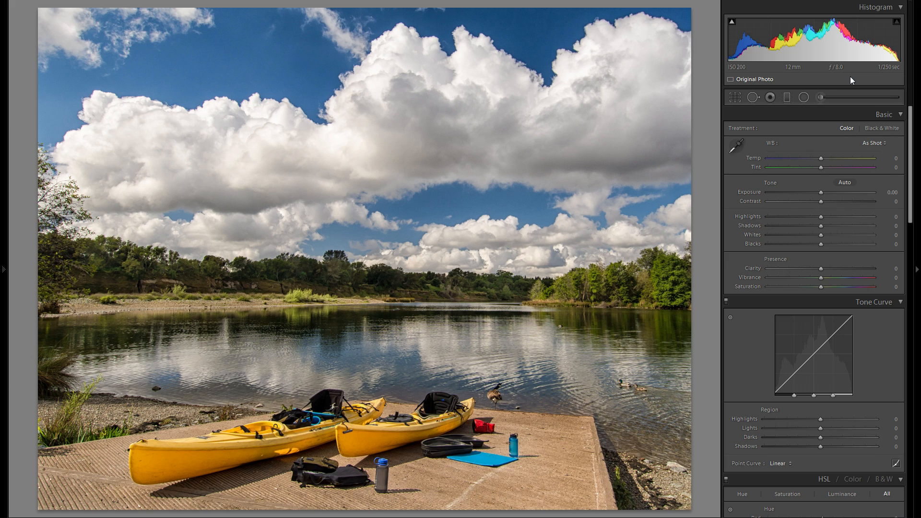
Examine the lake surface, cloud reflections and far shoreline of the kayak photo enlarged, and return to the full view
click(440, 341)
mouse_move(309, 385)
mouse_down()
mouse_move(340, 376)
mouse_move(336, 333)
mouse_move(409, 327)
mouse_up()
mouse_move(234, 317)
mouse_down()
mouse_move(364, 311)
mouse_move(417, 288)
mouse_move(571, 310)
mouse_up()
mouse_move(481, 259)
mouse_down()
mouse_move(345, 259)
mouse_move(283, 279)
mouse_up()
mouse_move(543, 304)
mouse_down()
mouse_move(366, 294)
mouse_move(397, 309)
mouse_up()
drag(565, 316, 403, 324)
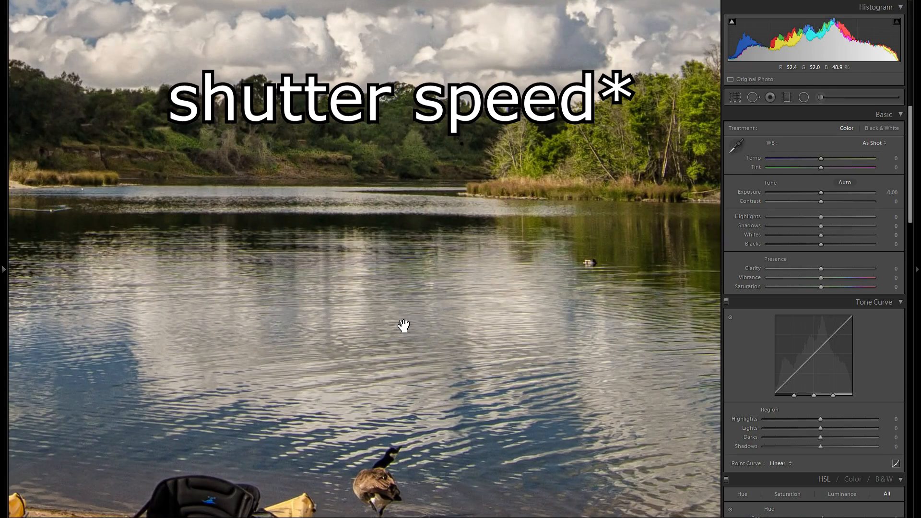
click(403, 326)
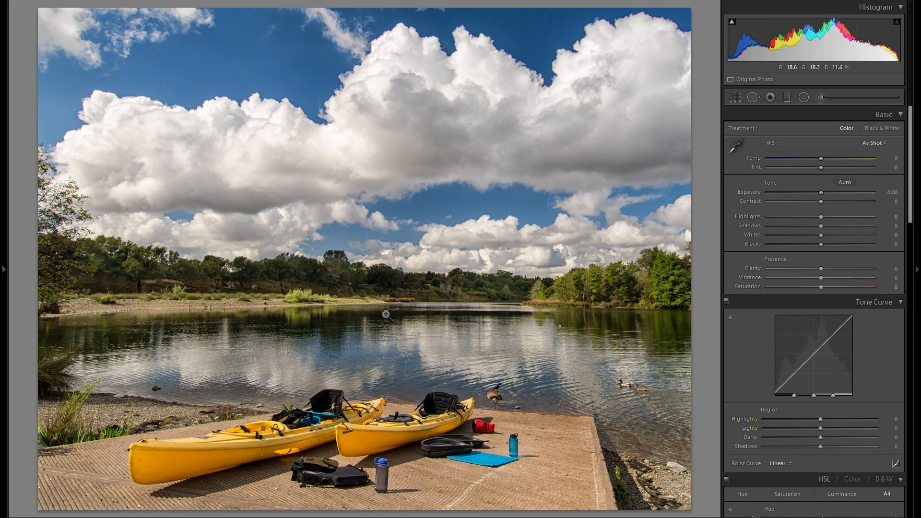
click(423, 358)
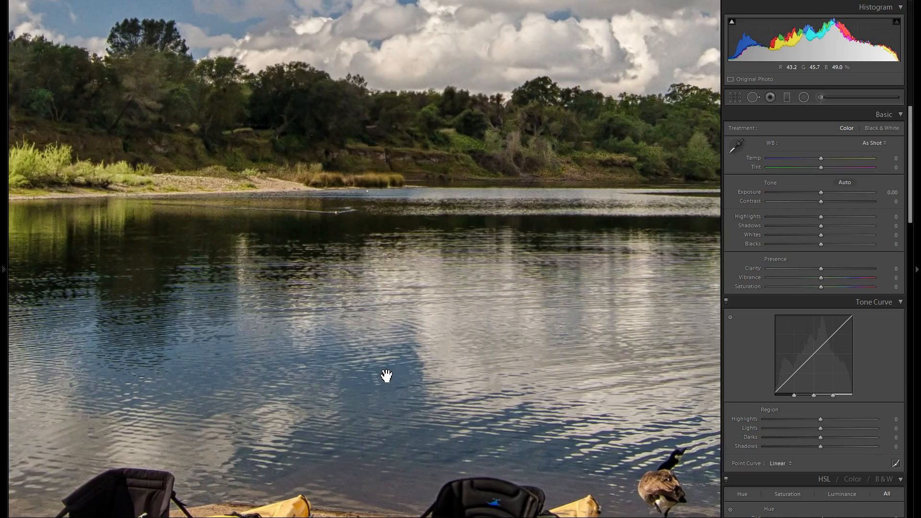
drag(282, 378, 223, 361)
drag(417, 360, 341, 347)
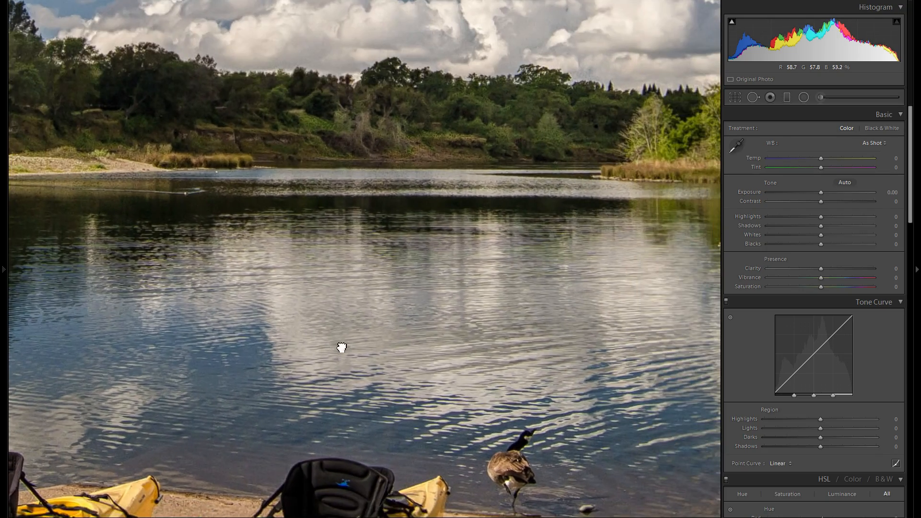
click(434, 351)
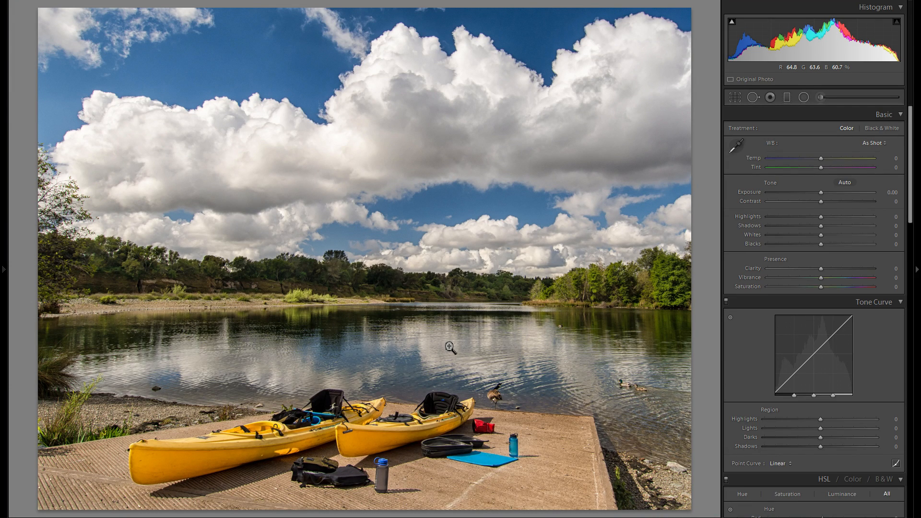
Paint over the lake water using a size 16 adjustment brush with Exposure 0, Clarity −84, Sharpness −19 and Noise 100, and close the brush
click(820, 97)
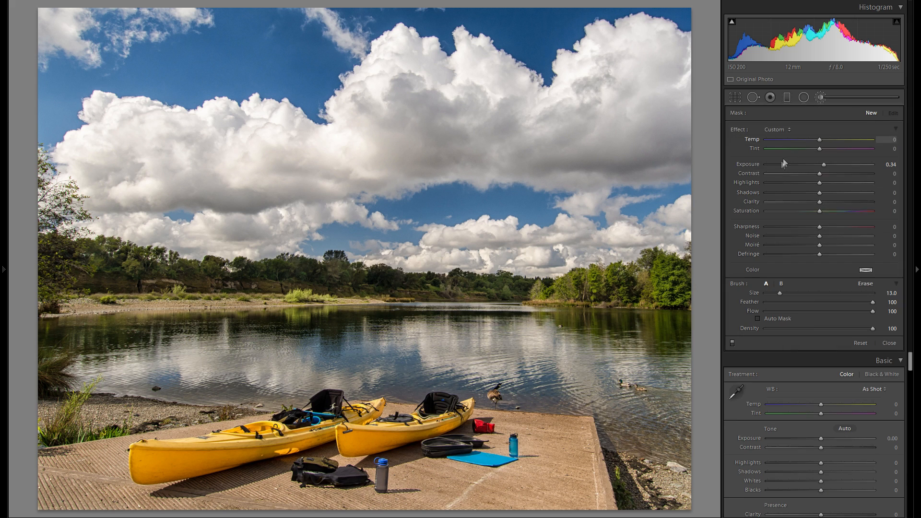
double_click(753, 165)
drag(820, 201, 785, 209)
drag(819, 236, 873, 236)
drag(798, 226, 809, 226)
scroll(565, 367, up, 3)
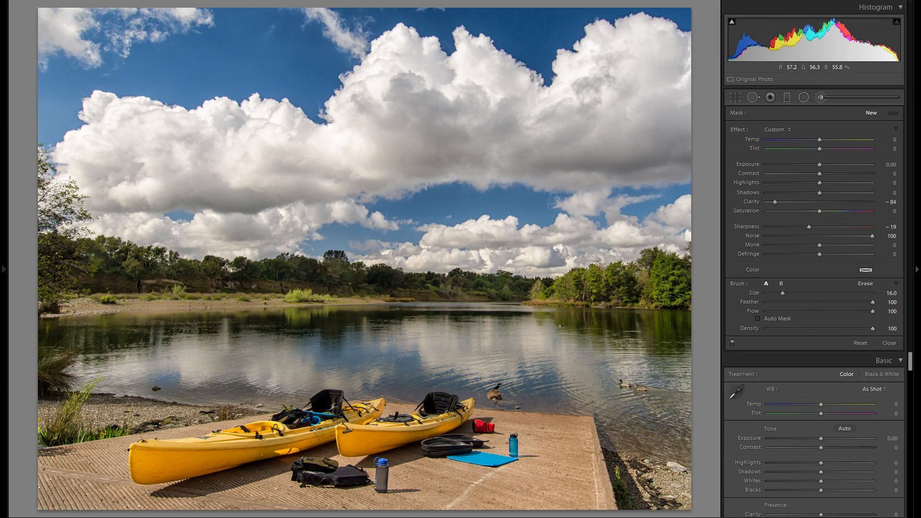
drag(687, 397, 702, 390)
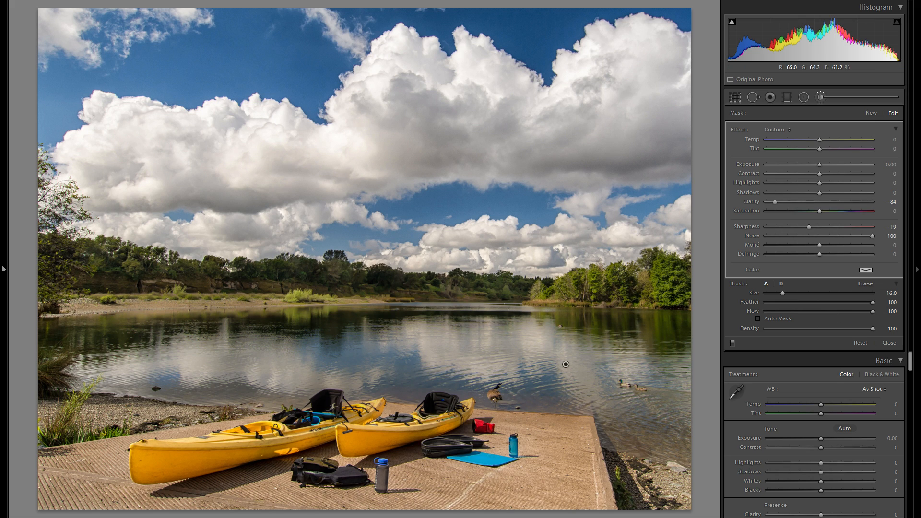
click(818, 95)
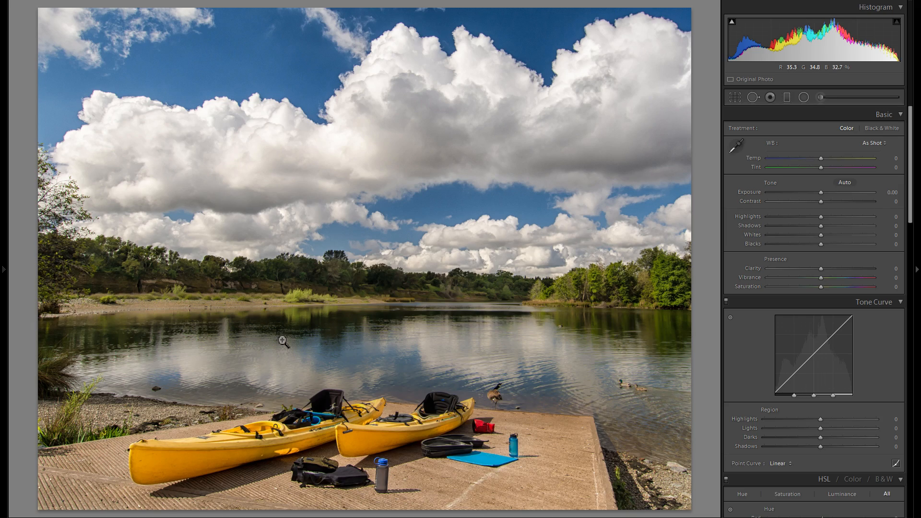
Examine the overhanging tree at the left edge of the kayak photo enlarged
click(78, 271)
drag(79, 271, 314, 298)
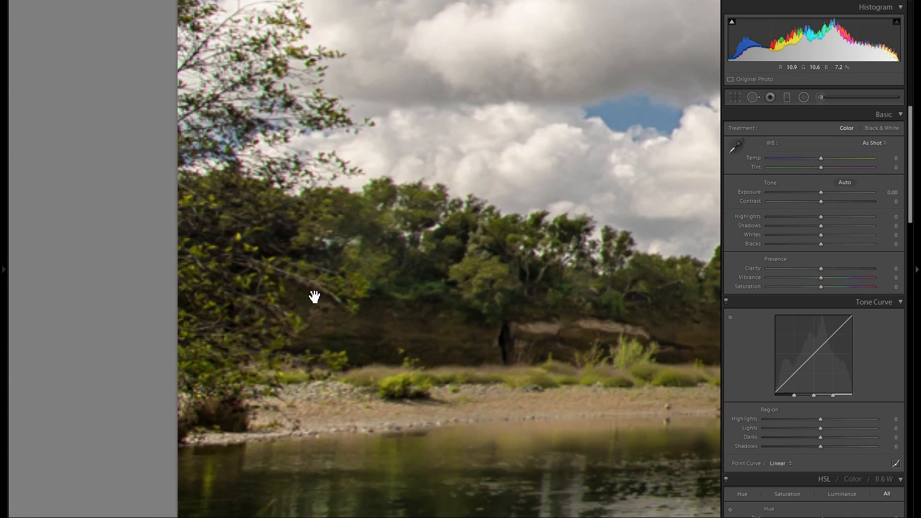
click(305, 326)
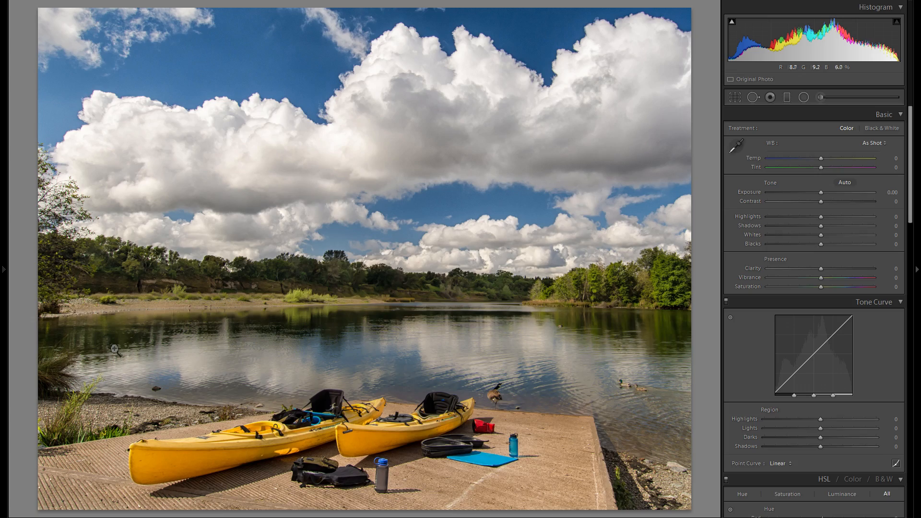
click(76, 280)
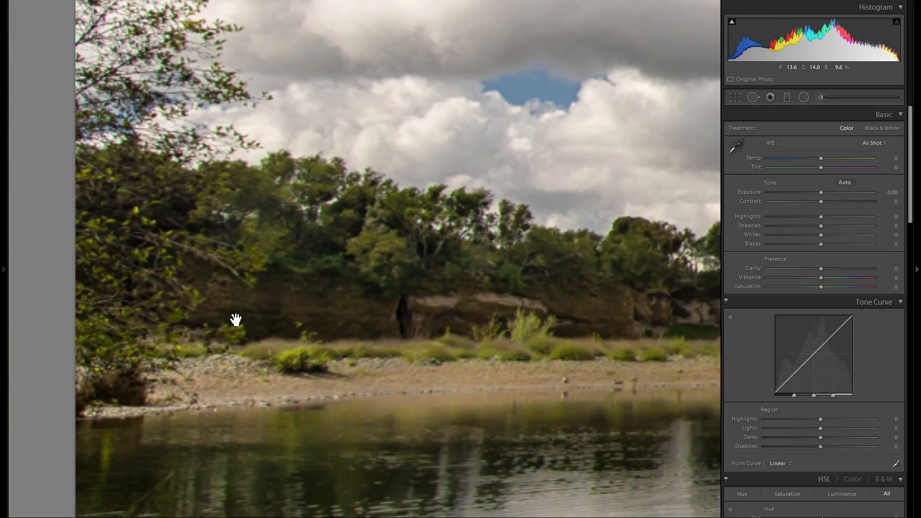
click(250, 318)
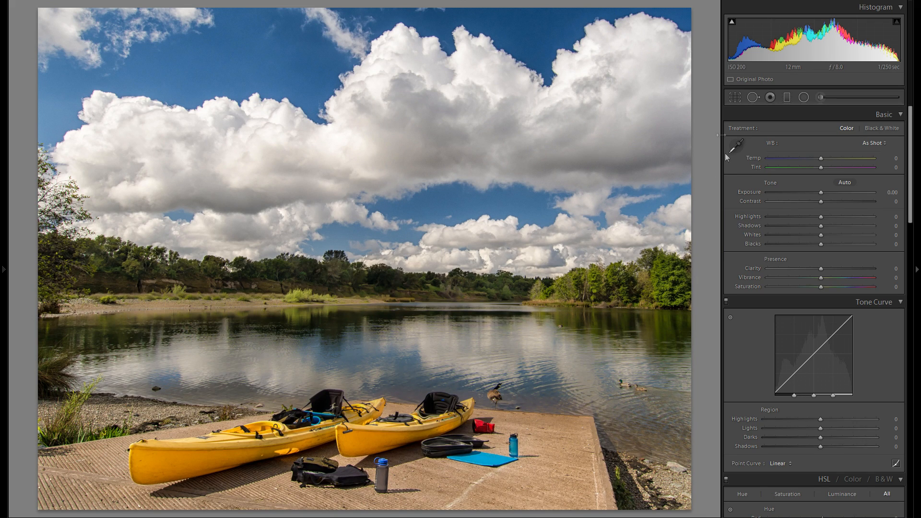
Crop both sides of the kayak photo with the aspect ratio unlocked, cutting off the tree at the left and most trees at the right
click(736, 97)
click(894, 132)
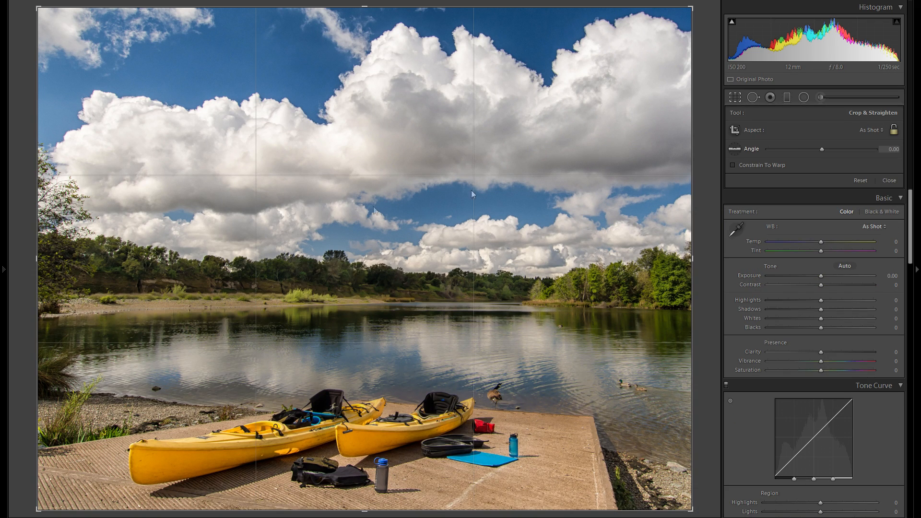
drag(34, 248, 69, 253)
key(Return)
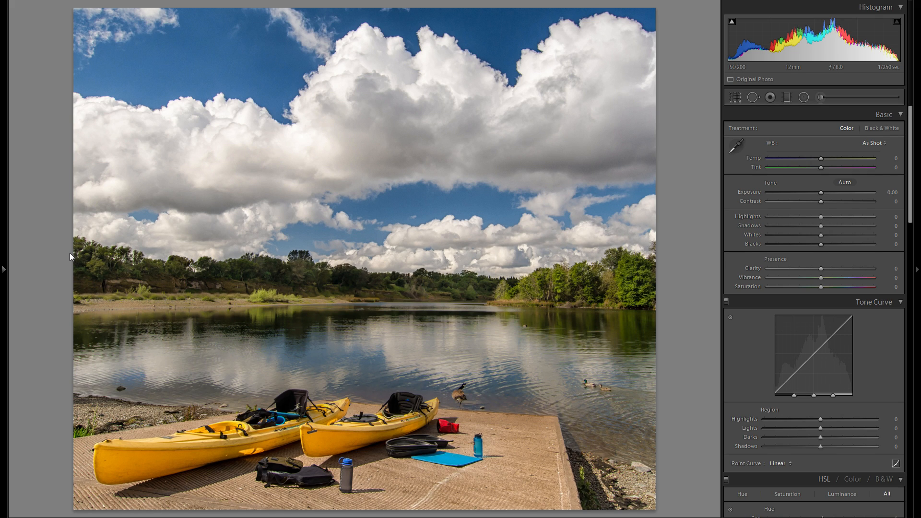
click(735, 97)
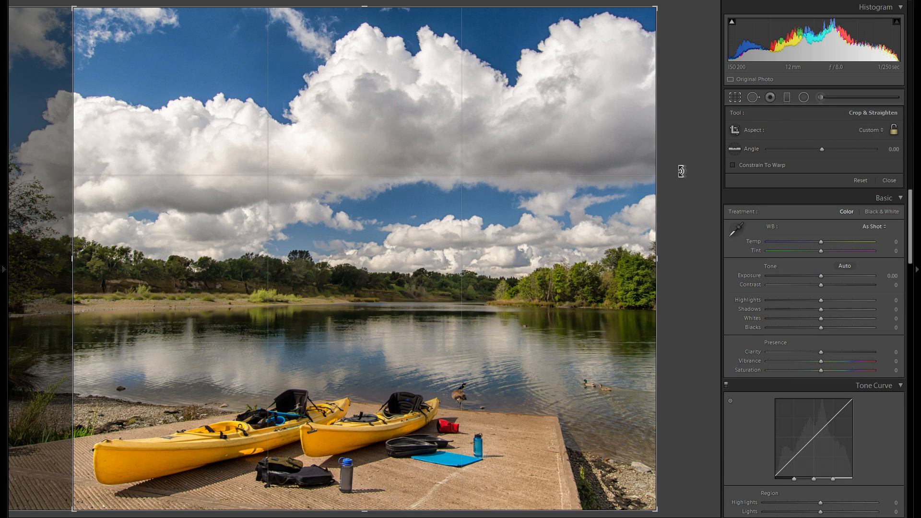
drag(657, 181, 586, 183)
key(Return)
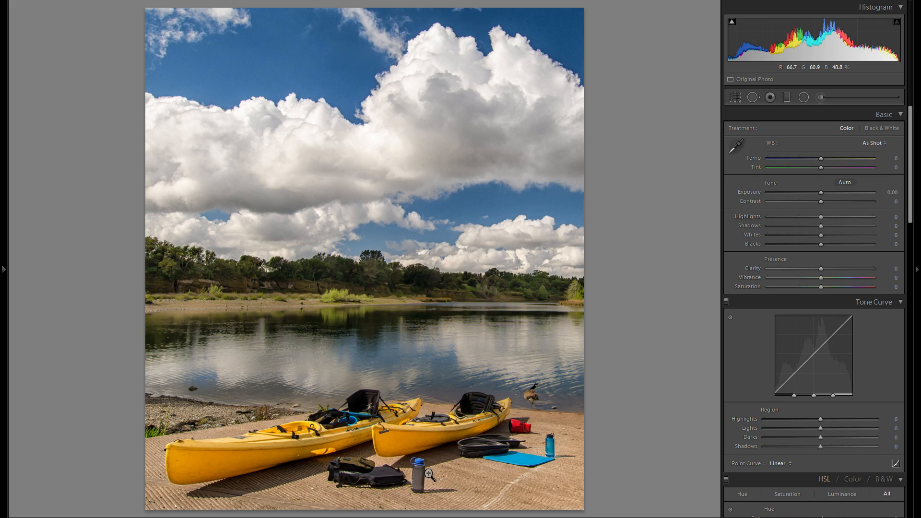
Switch to the lake photo with the wooden deck and crop it freely, cutting off the foreground rock and everything right of the deck's posts
key(Right)
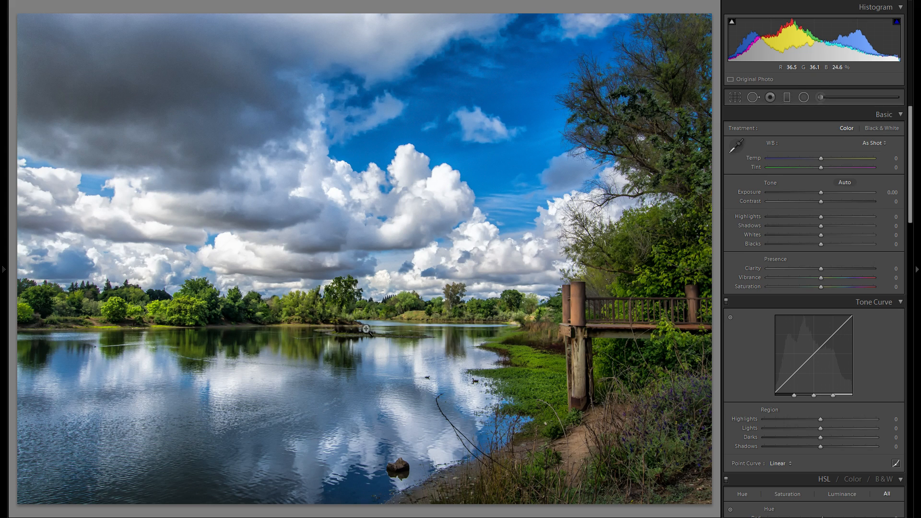
click(735, 97)
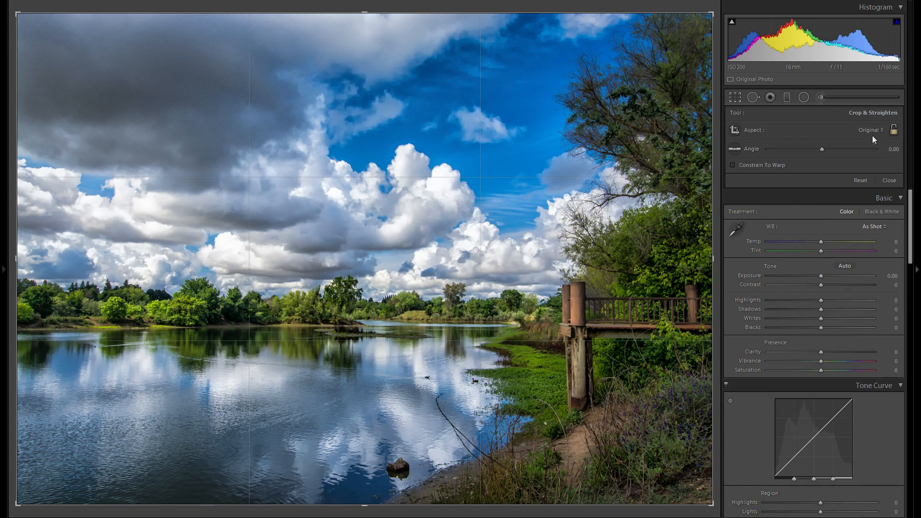
drag(438, 504, 413, 453)
mouse_move(713, 251)
mouse_down()
mouse_move(654, 247)
mouse_move(704, 247)
mouse_up()
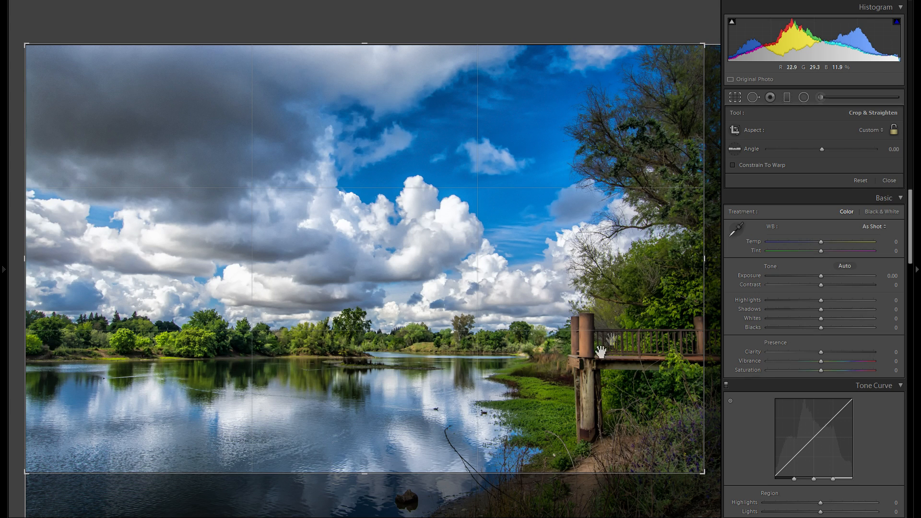
drag(704, 237, 633, 237)
drag(451, 473, 451, 460)
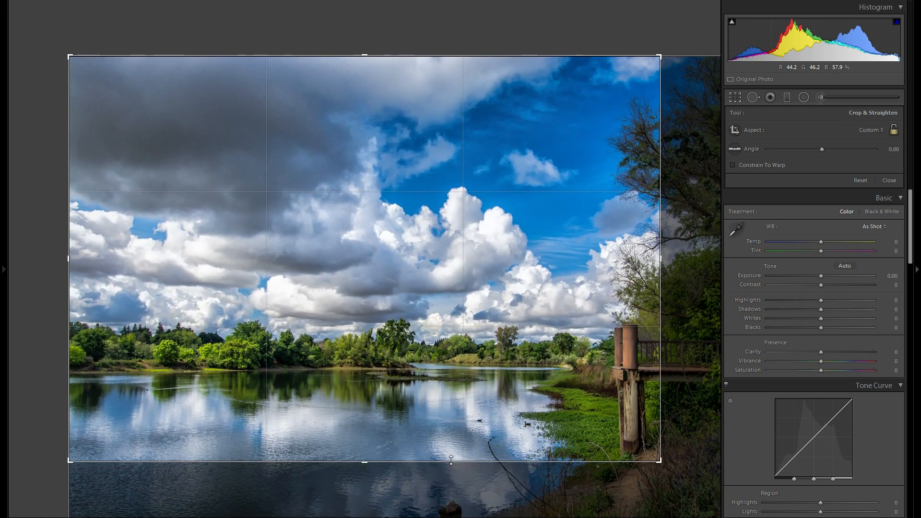
drag(659, 356, 654, 357)
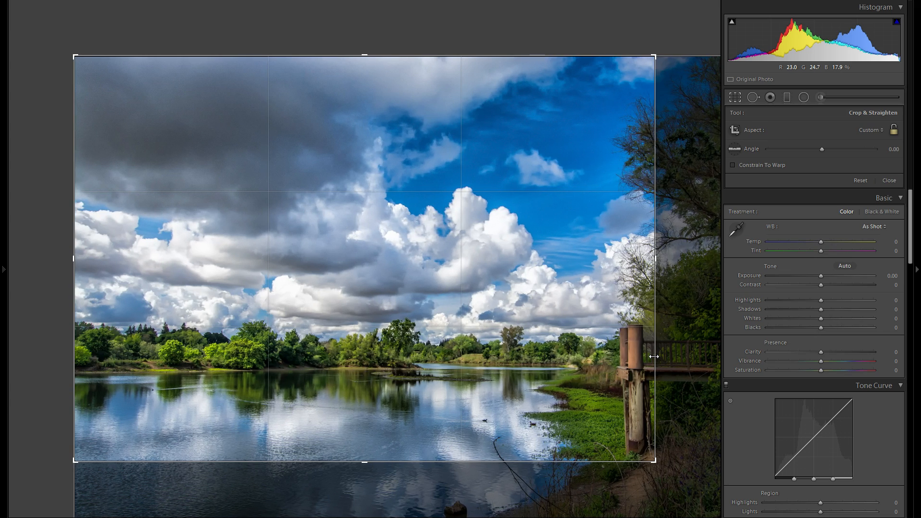
key(Return)
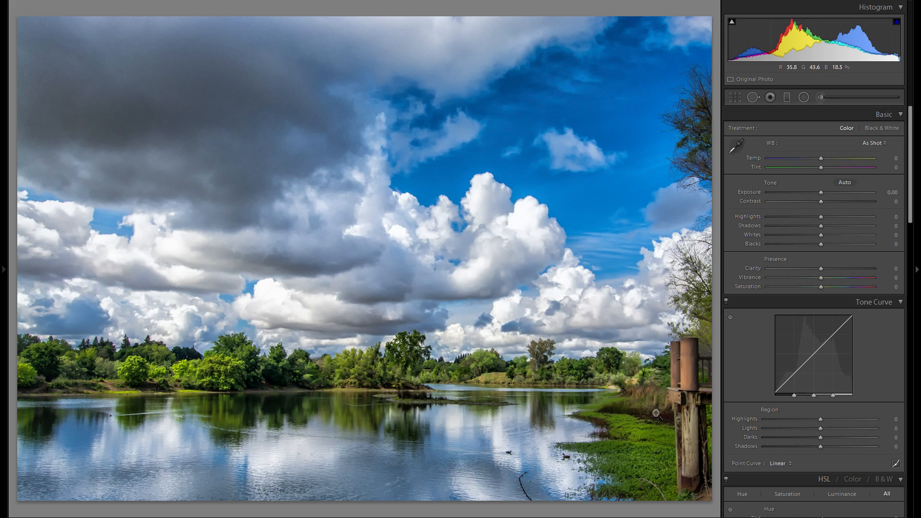
Switch to the mountain lake photo and apply a portrait crop centred on the water channel and grassy bank
key(Right)
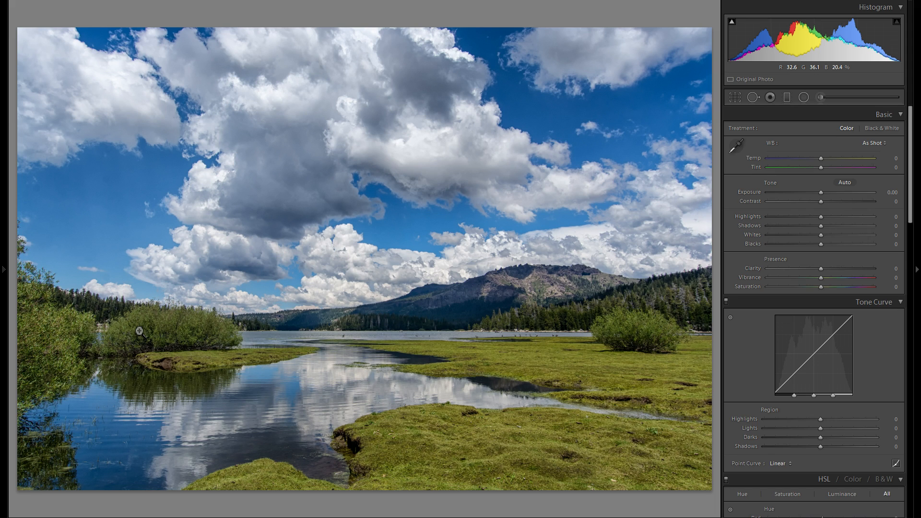
key(r)
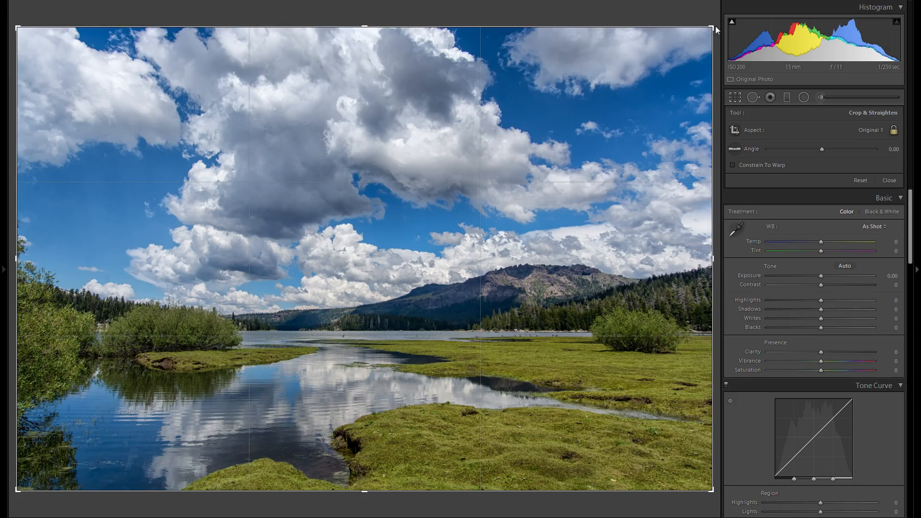
key(x)
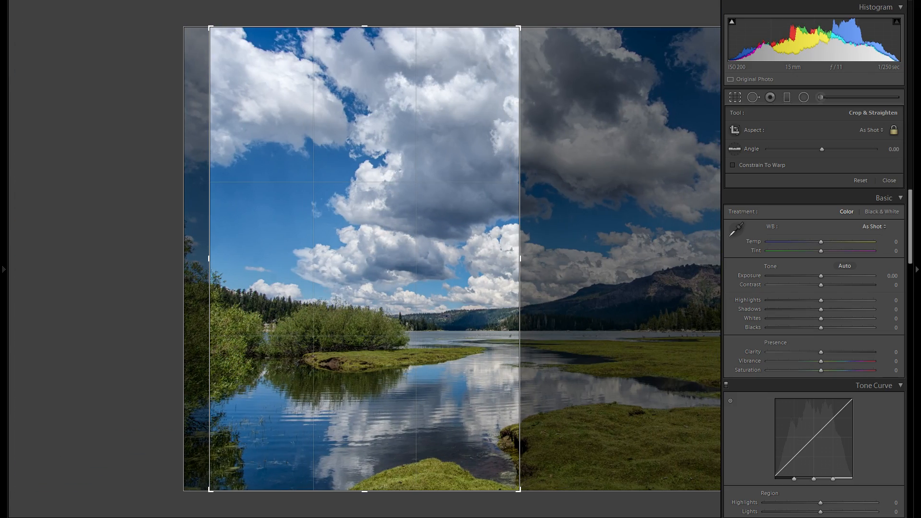
drag(438, 161, 303, 145)
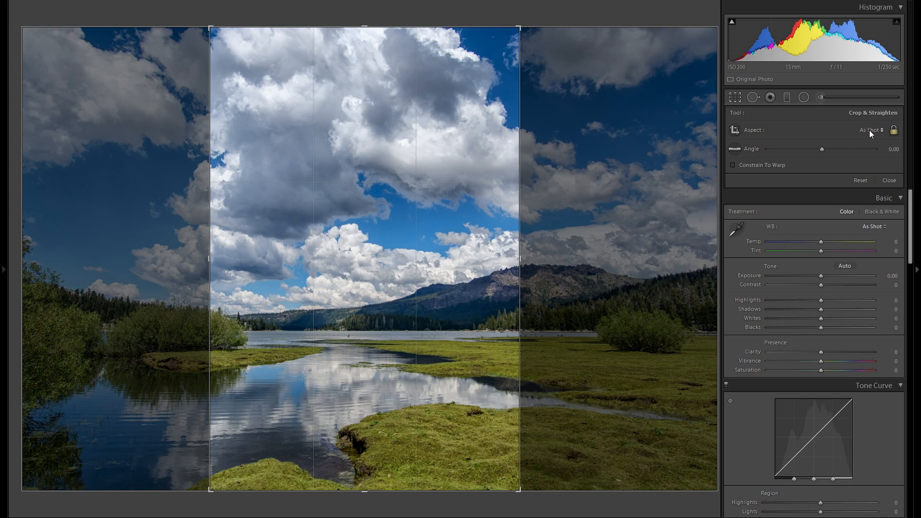
key(Return)
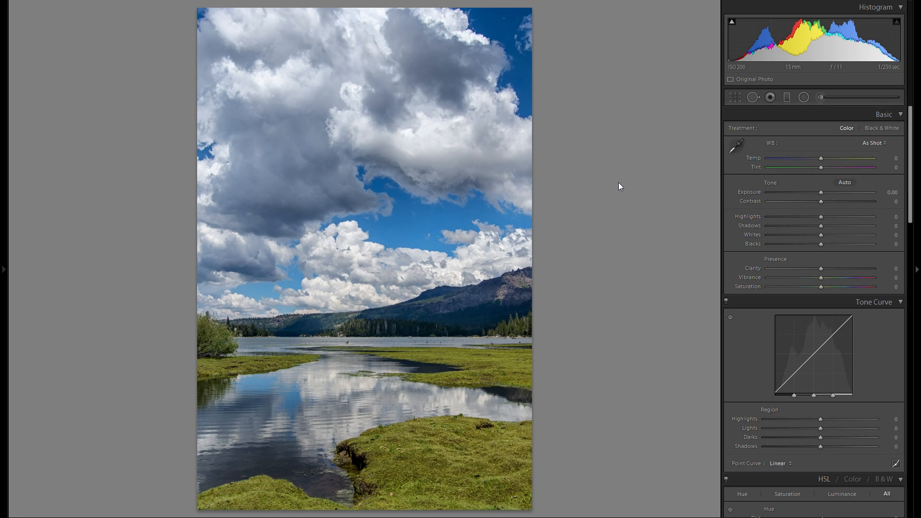
Widen the mountain lake crop on both sides with the aspect ratio unlocked, including the round bush and more of the water
click(735, 97)
click(894, 132)
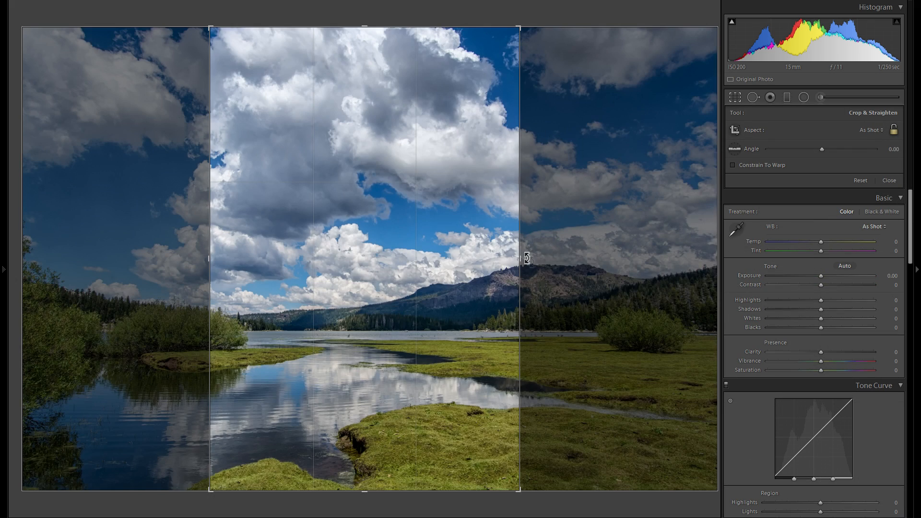
drag(519, 259, 554, 268)
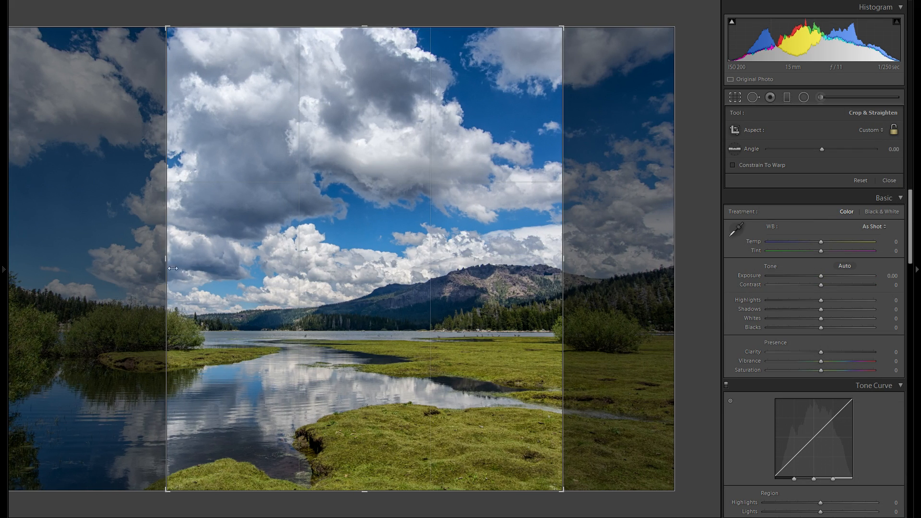
drag(168, 262, 147, 264)
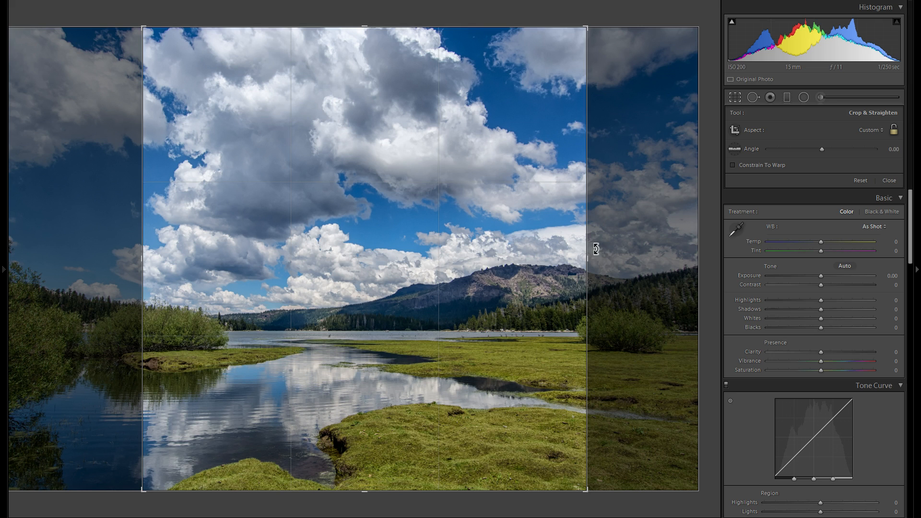
drag(586, 251, 631, 256)
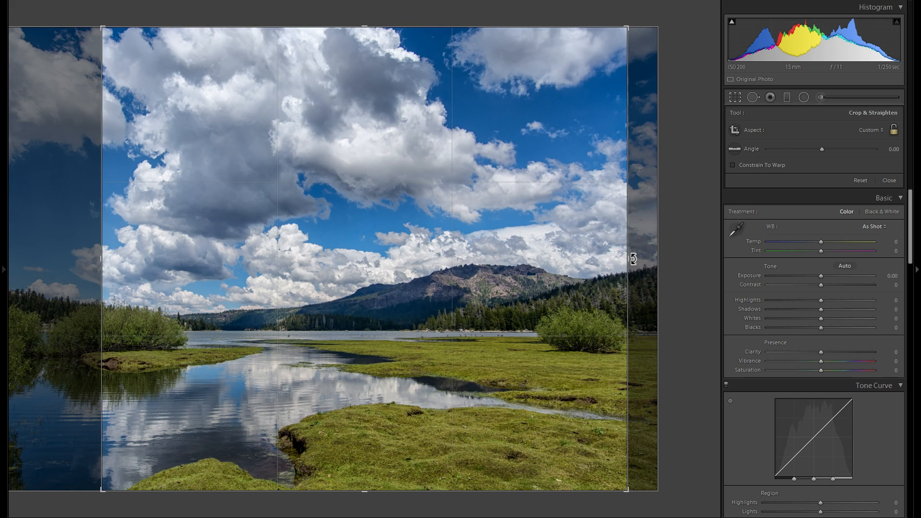
key(Return)
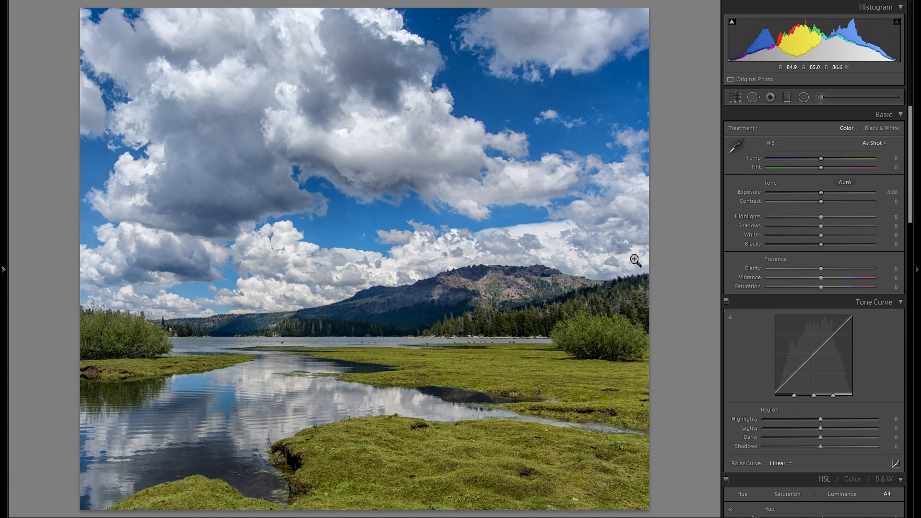
click(735, 99)
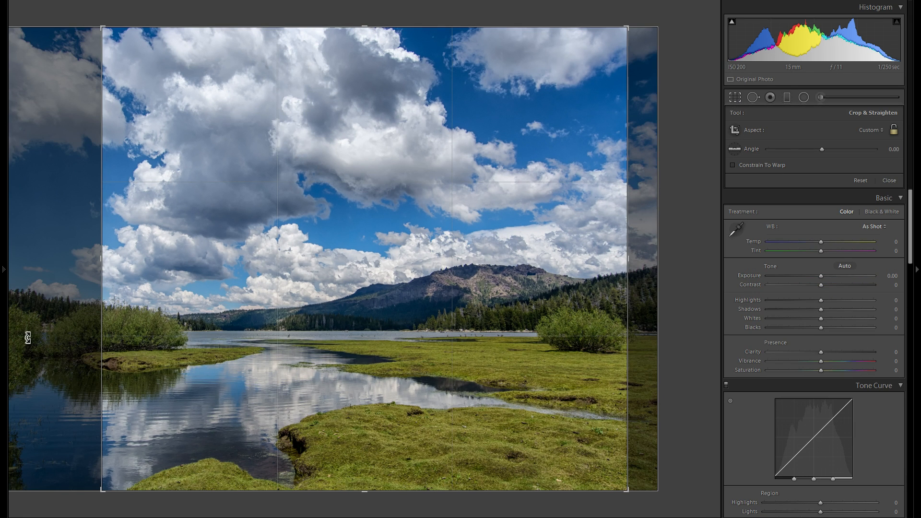
click(739, 98)
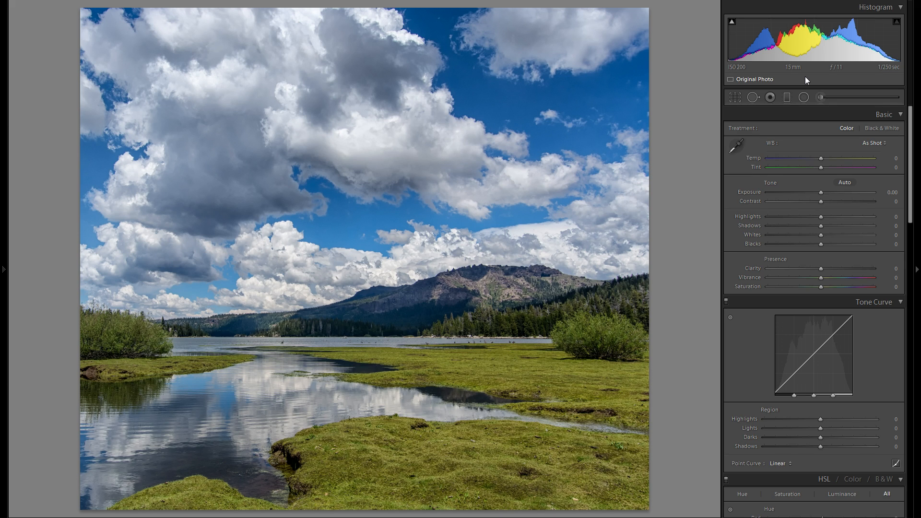
Try a manual vertical perspective correction of +67 on the mountain lake photo and reset it
scroll(856, 177, down, 10)
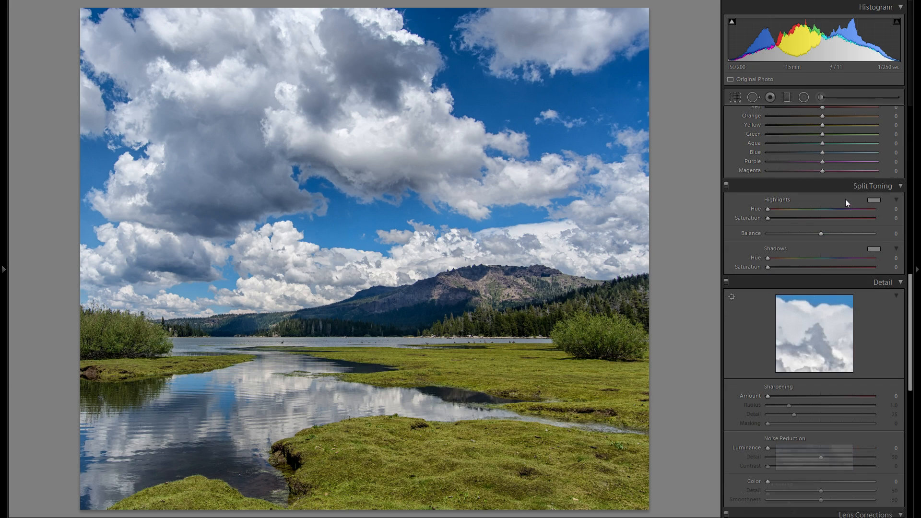
scroll(830, 232, down, 5)
scroll(814, 250, down, 3)
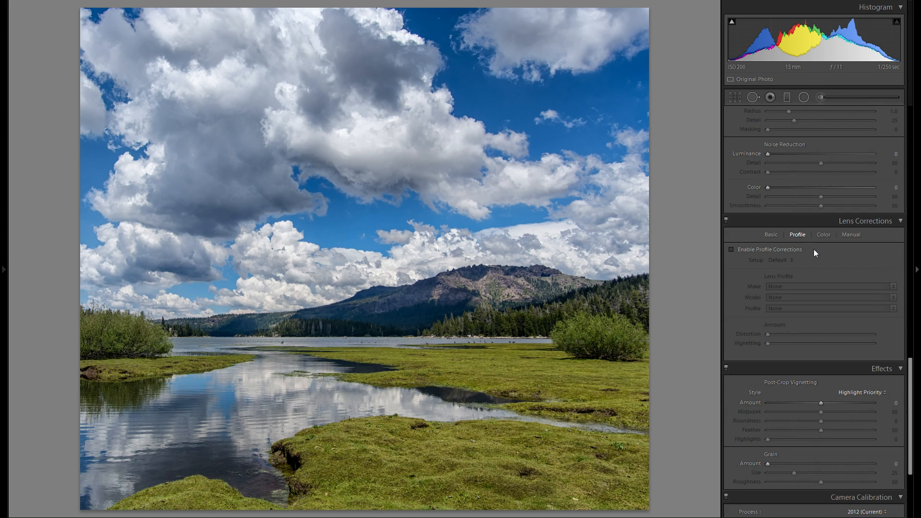
click(770, 234)
click(851, 234)
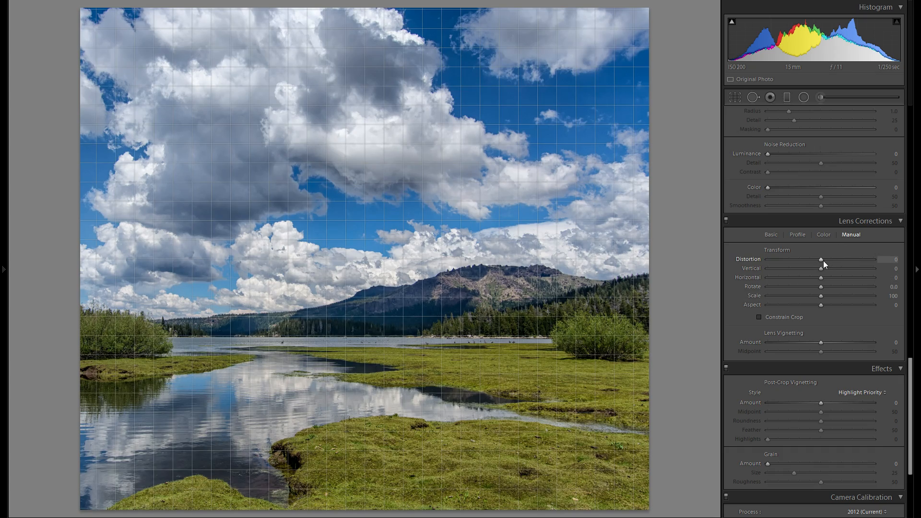
drag(821, 267, 857, 270)
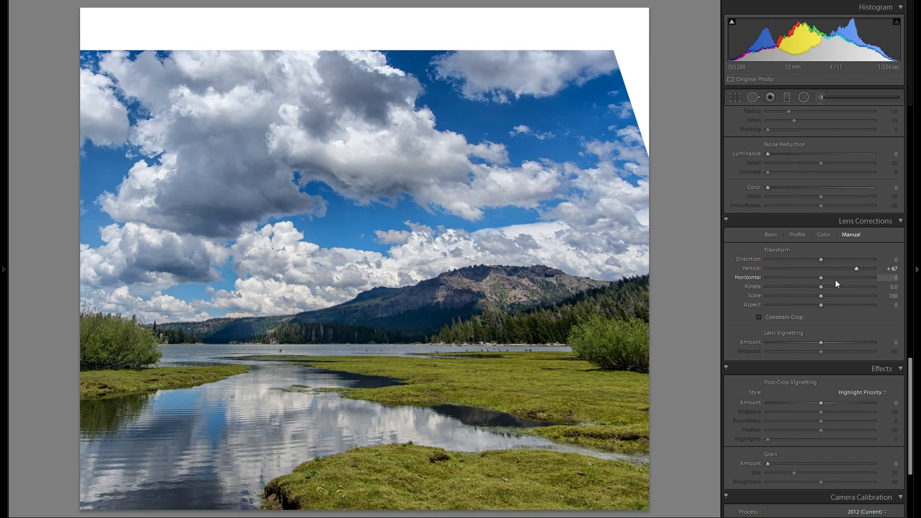
double_click(746, 268)
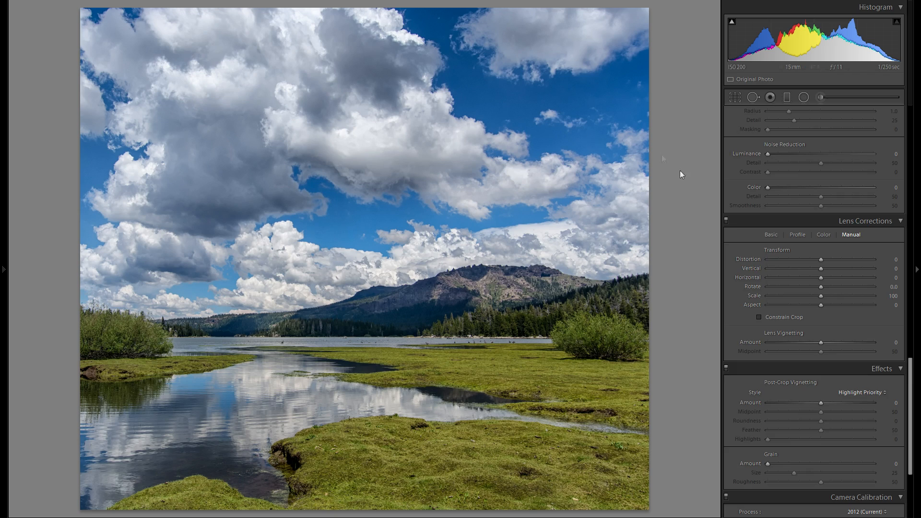
Examine the water reflections, grassy banks and far shore of the mountain lake photo enlarged
scroll(767, 120, up, 10)
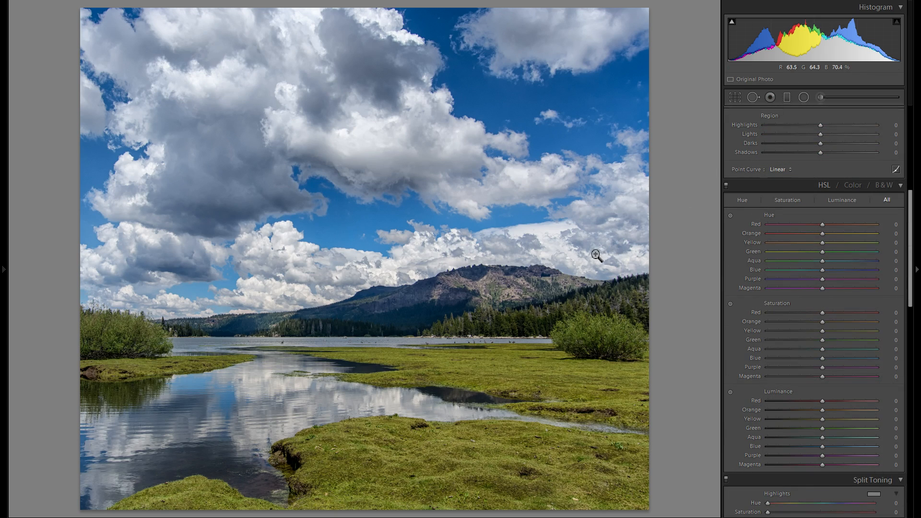
click(199, 439)
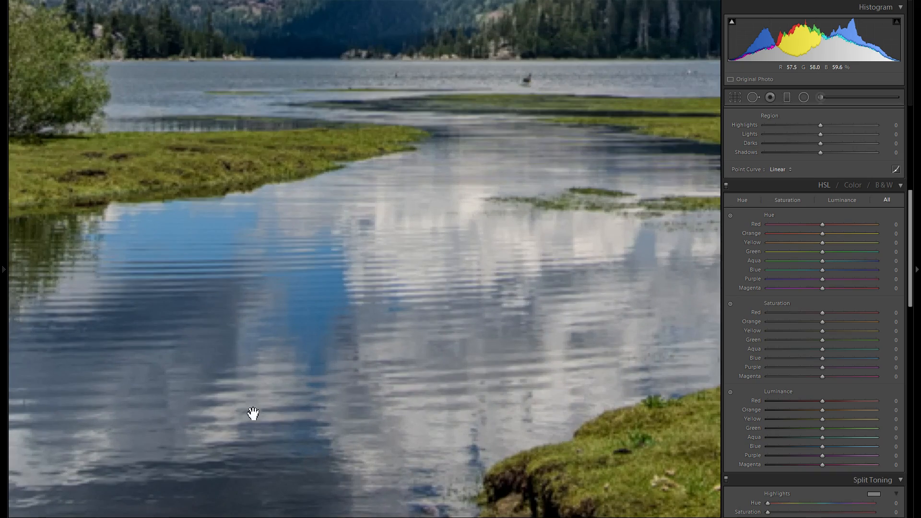
drag(376, 366, 355, 413)
drag(418, 394, 513, 322)
drag(378, 348, 409, 229)
drag(441, 265, 358, 394)
drag(473, 241, 307, 355)
click(307, 355)
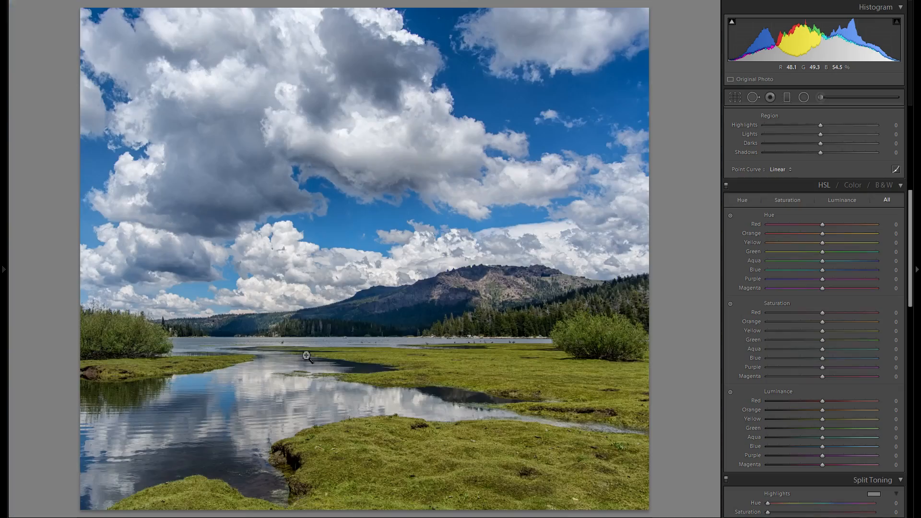
Revert the mountain lake photo to its import state in the history and switch to the beach photo with the paddle steamer
click(3, 269)
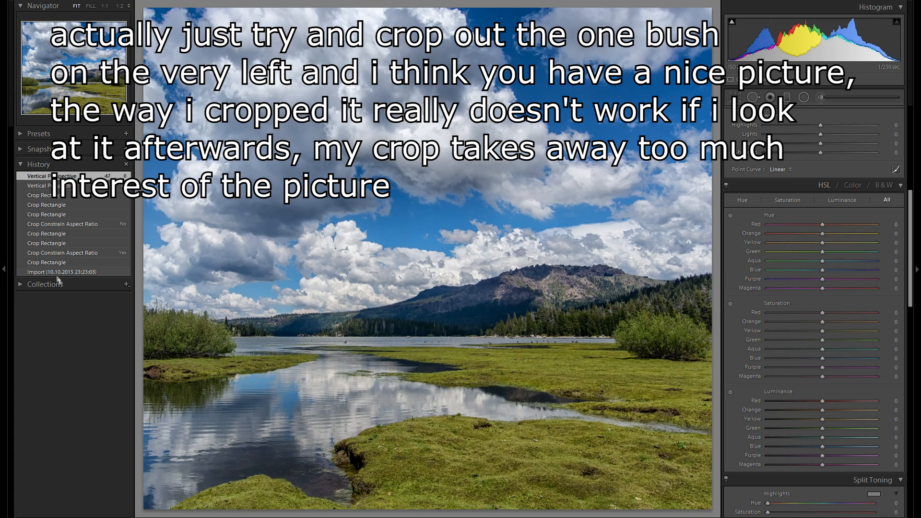
click(60, 272)
click(2, 280)
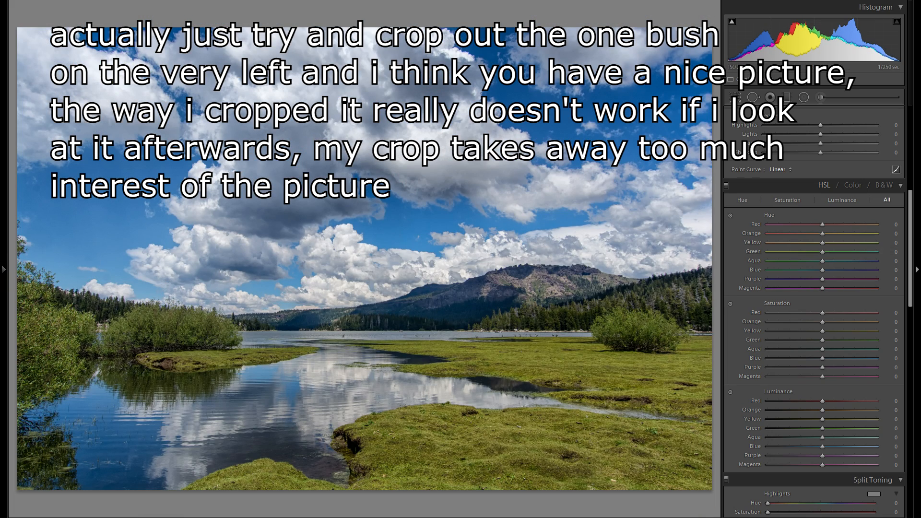
key(Right)
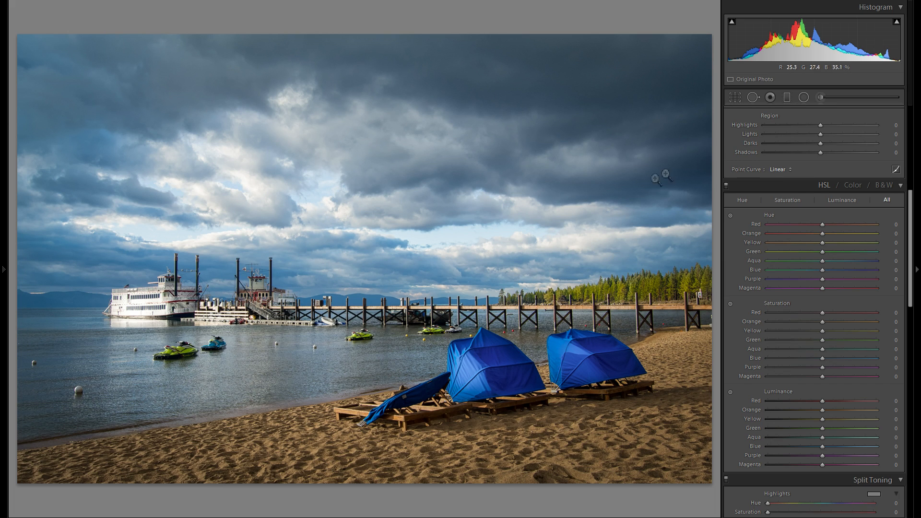
Crop the beach photo freely, trimming the right edge beside the second blue cover and some of the sand in the foreground
click(736, 98)
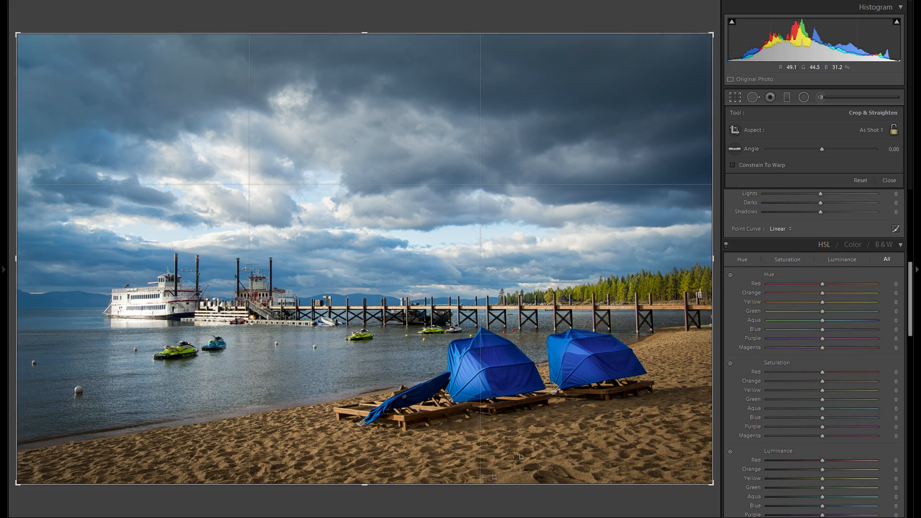
drag(489, 483, 488, 446)
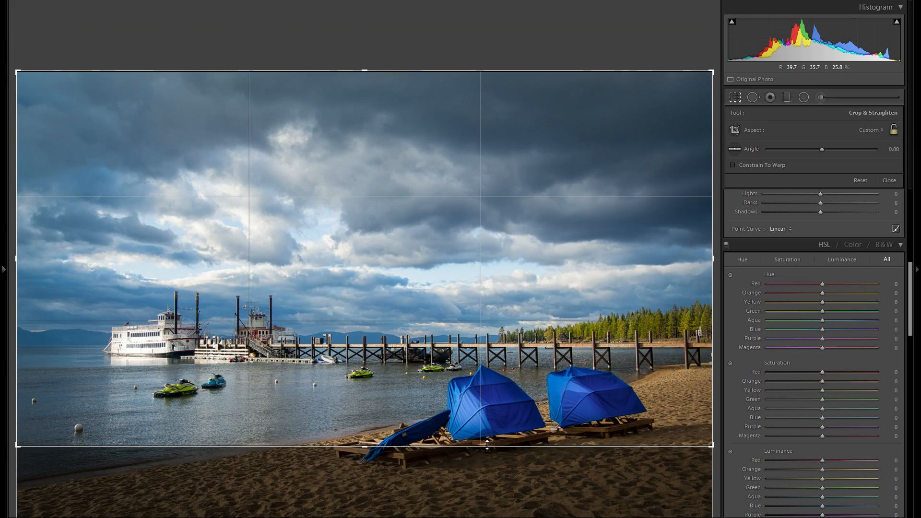
drag(710, 290, 653, 283)
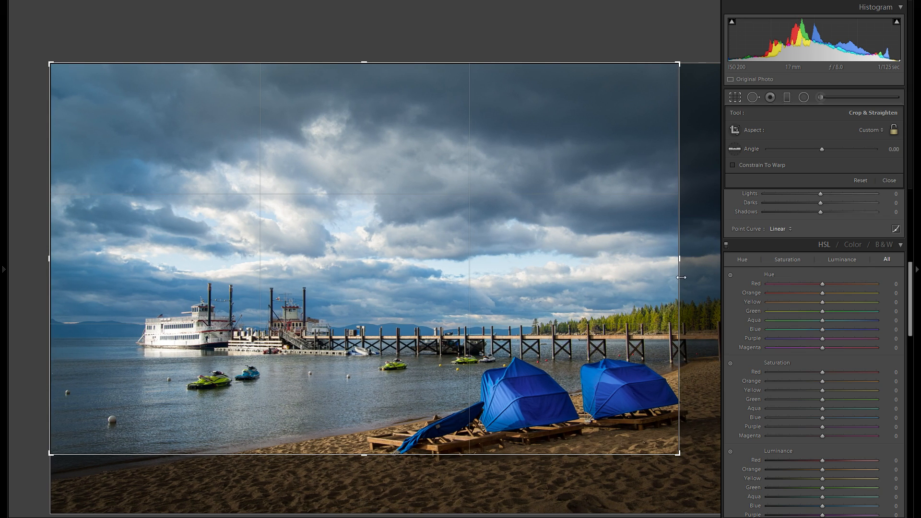
key(Return)
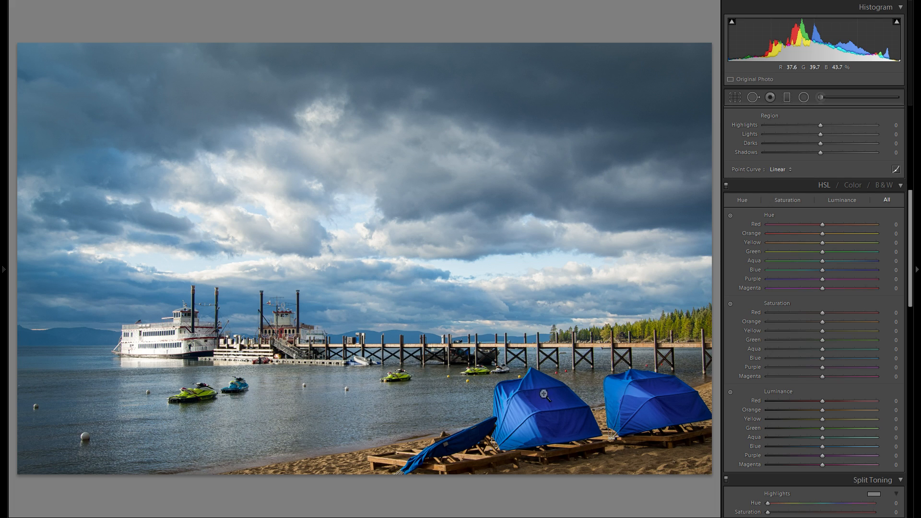
click(734, 97)
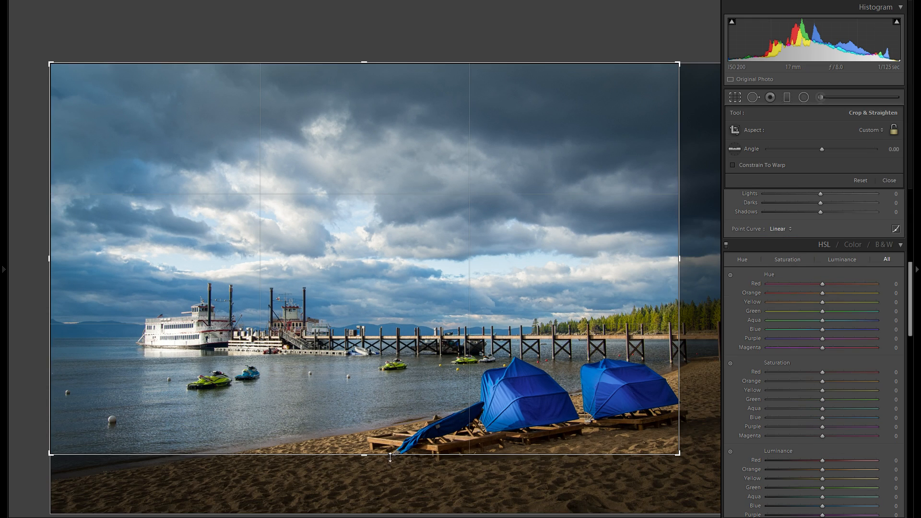
drag(389, 454, 389, 474)
key(Return)
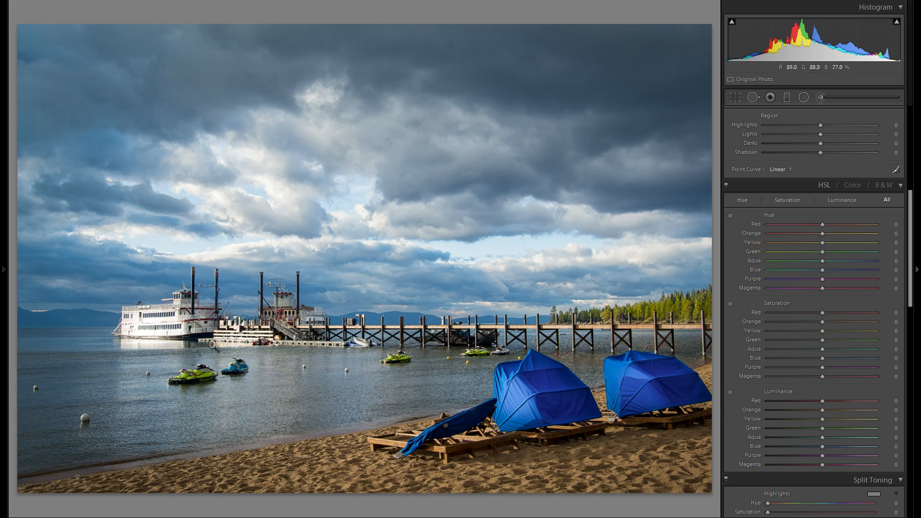
Paint over the white paddle steamer with a size 9 adjustment brush at exposure -0.31, with clarity, sharpness and noise reset to 0
click(821, 97)
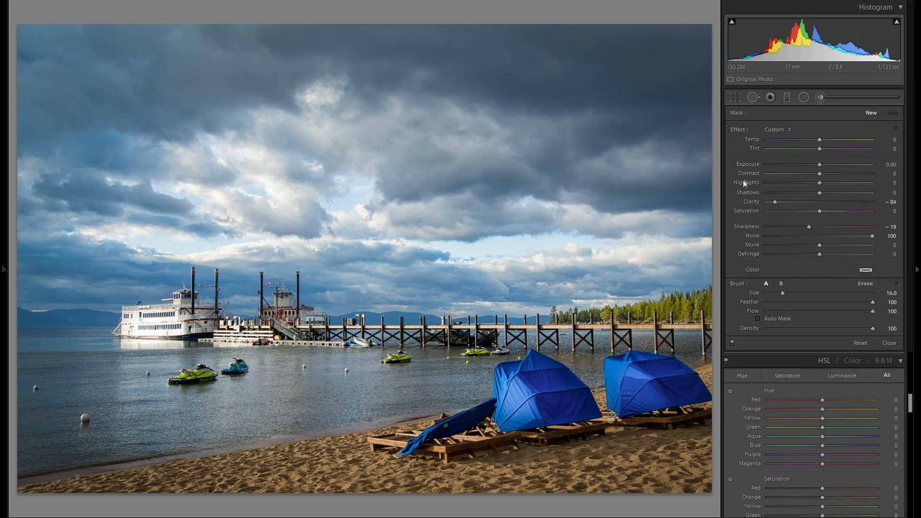
double_click(750, 225)
double_click(751, 232)
drag(820, 164, 814, 165)
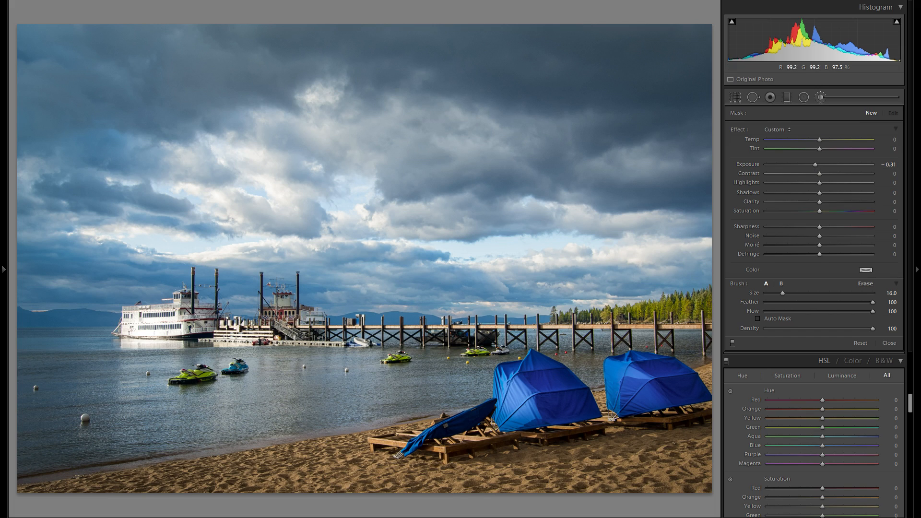
key([)
drag(192, 325, 150, 322)
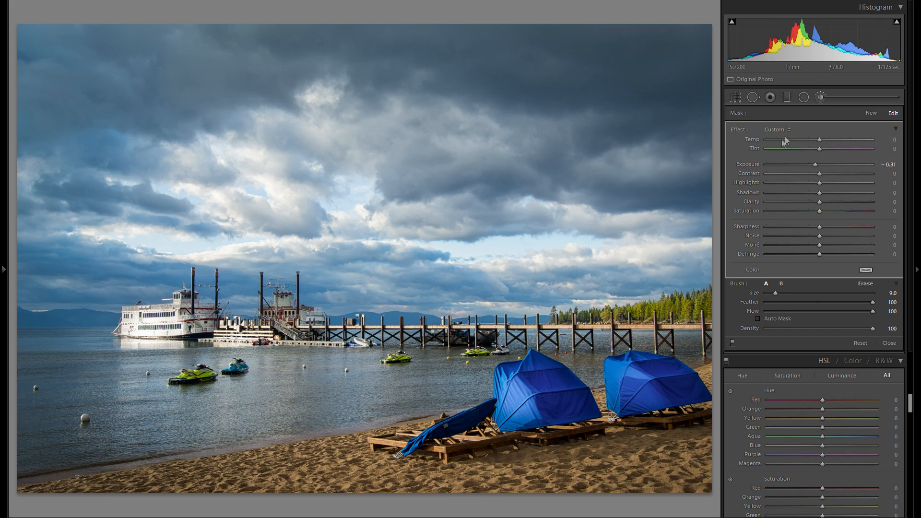
Set the steamer's brush adjustment to exposure -1.21 and highlights -79, erase the spill beside the hull and inspect it enlarged
drag(807, 166, 804, 163)
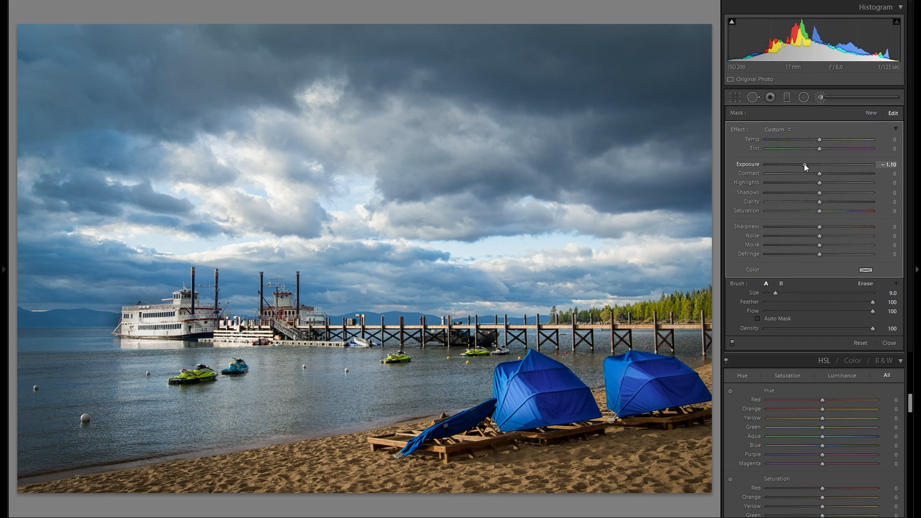
key(alt)
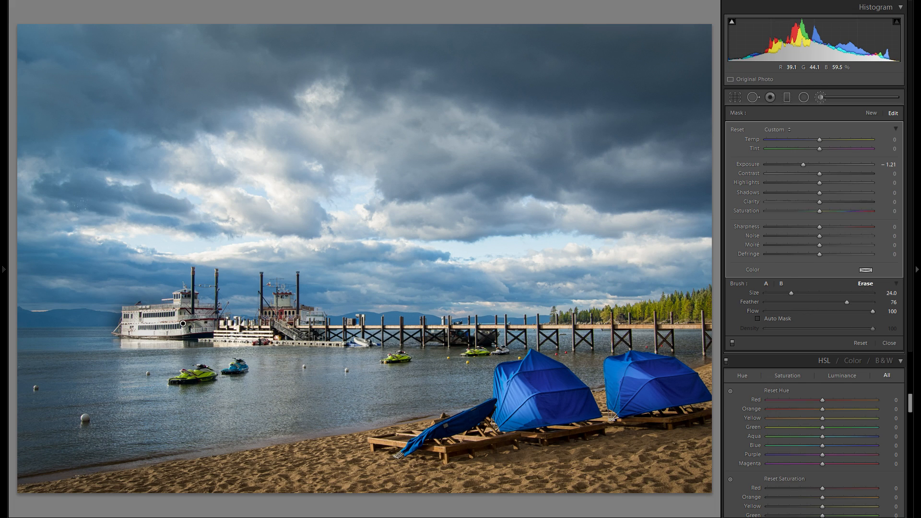
drag(183, 324, 120, 316)
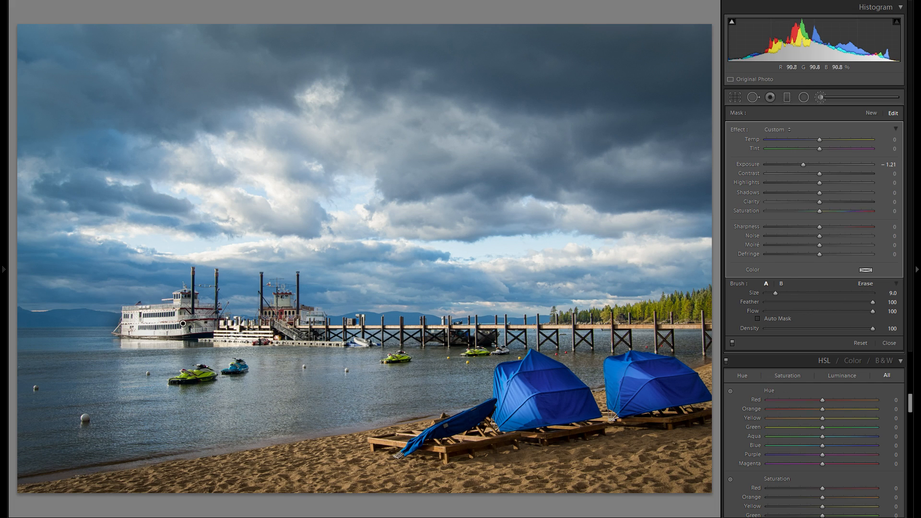
drag(799, 183, 777, 186)
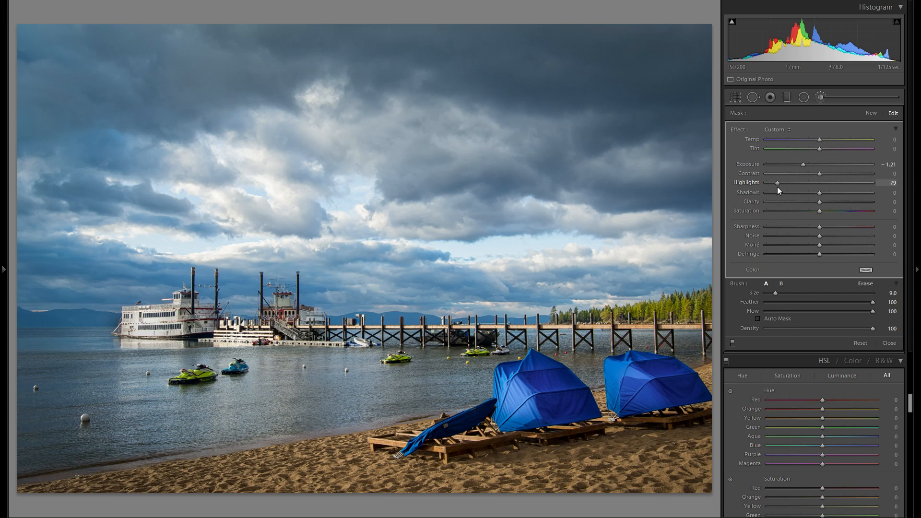
key(z)
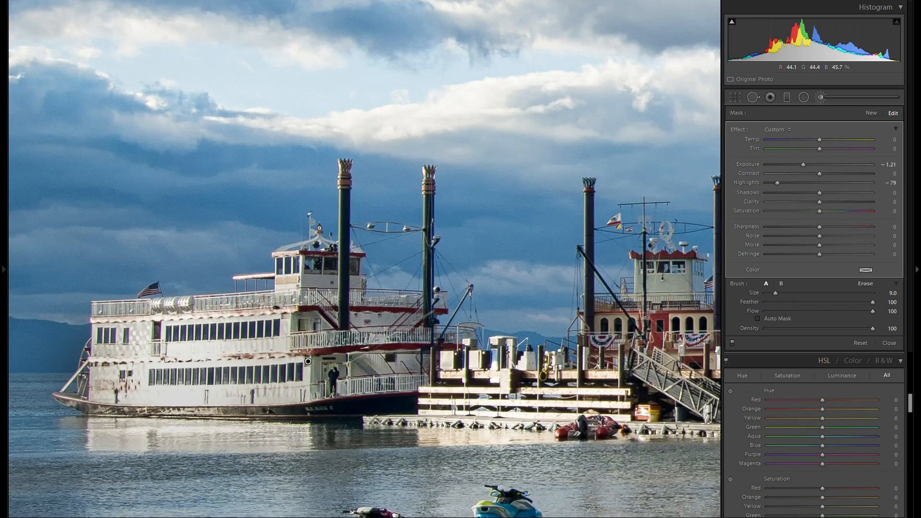
drag(149, 293, 216, 203)
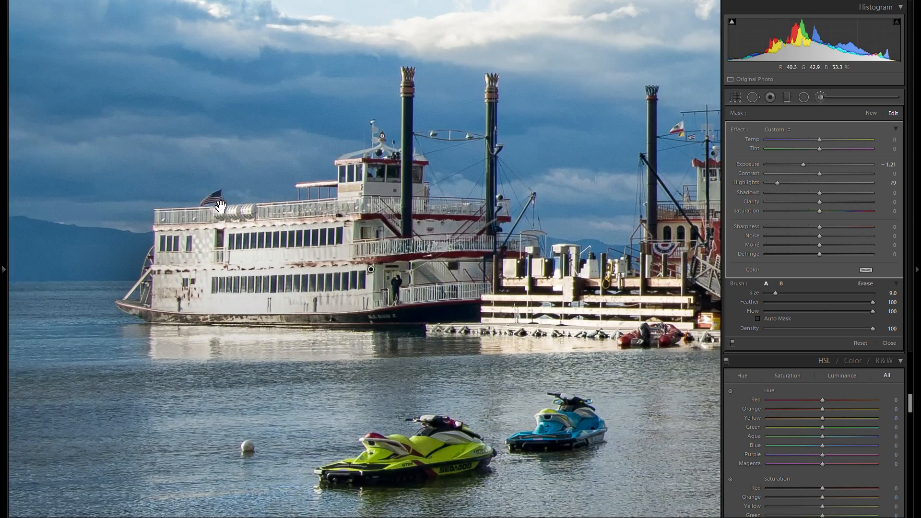
key(z)
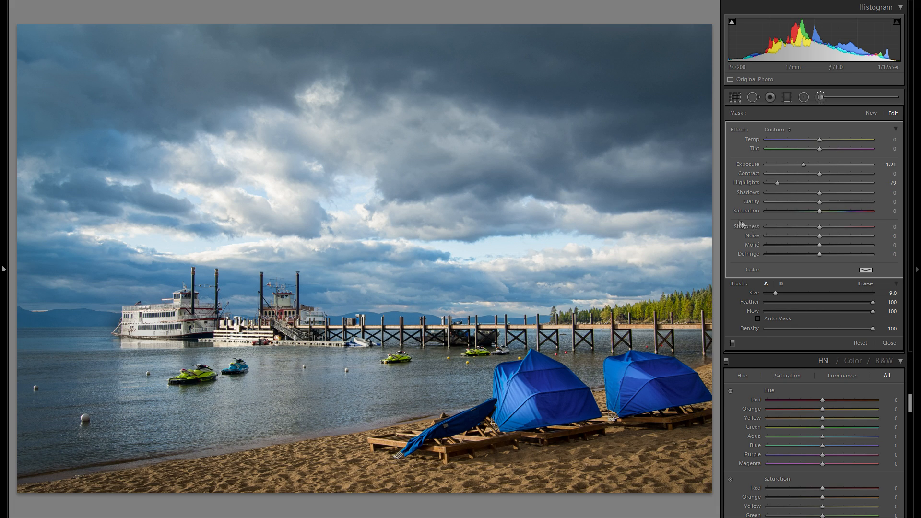
Extend the beach photo's crop at the right and bottom edges back to the full frame
click(737, 100)
drag(683, 211, 743, 218)
drag(437, 472, 430, 510)
key(Return)
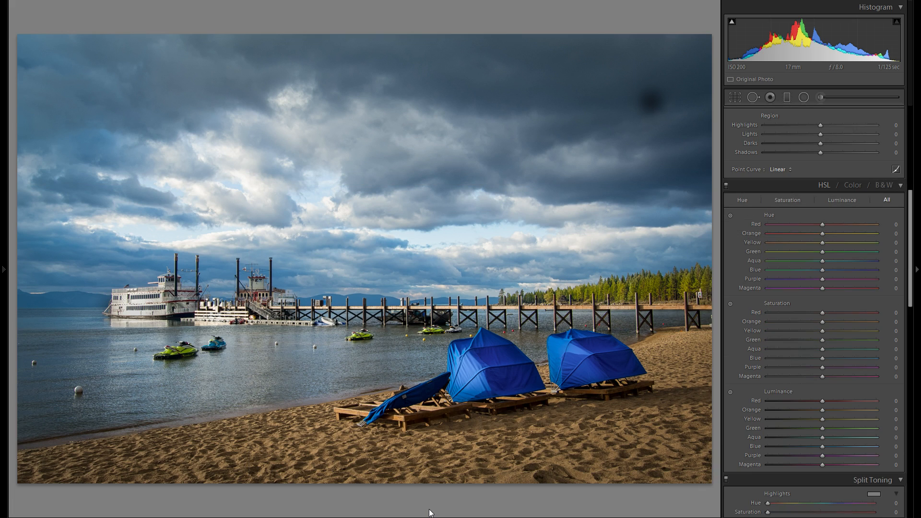
Crop the beach photo's right edge to just past the second blue cover and trim a strip of foreground sand
click(736, 99)
drag(713, 258, 651, 261)
drag(412, 483, 409, 470)
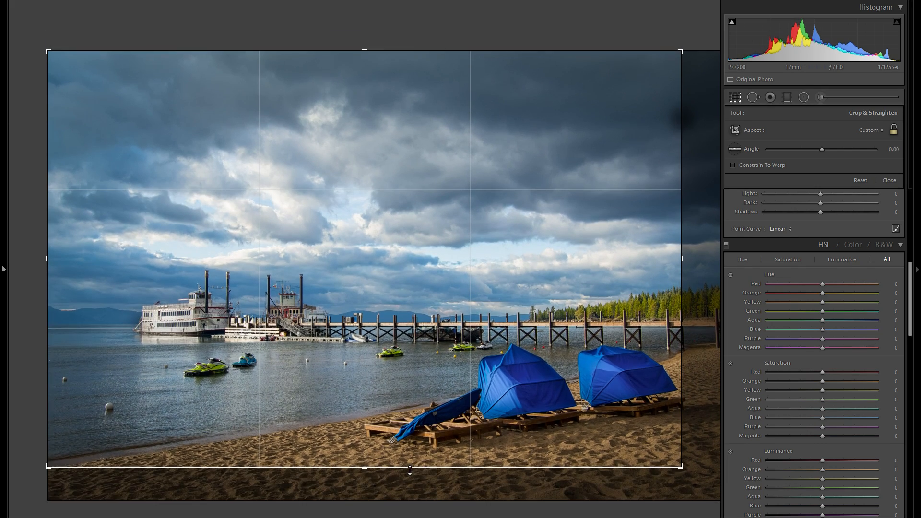
key(Return)
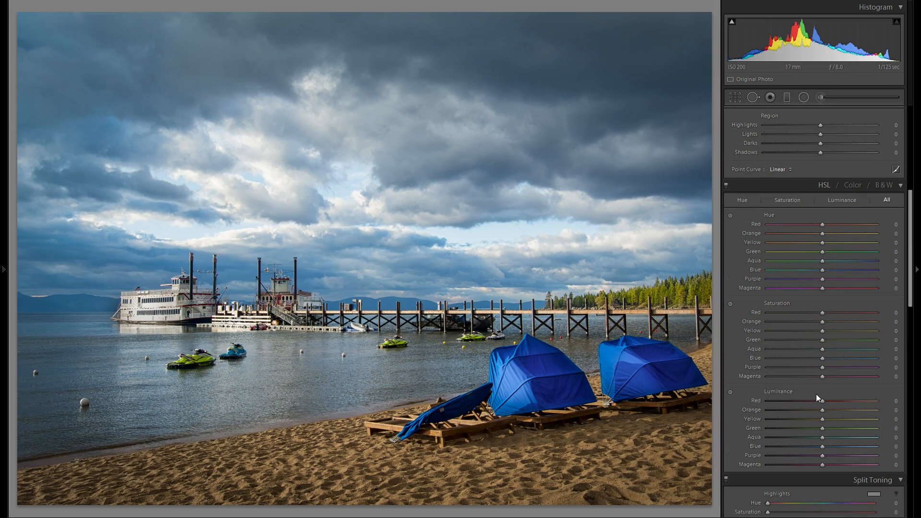
Inspect the beach photo's water, jet skis and paddle steamer enlarged, and return to the full view
scroll(787, 350, up, 6)
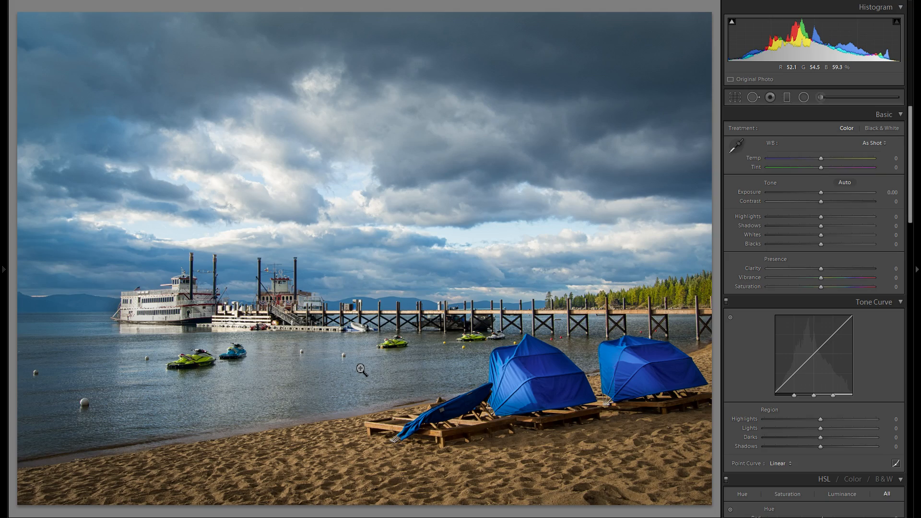
click(252, 411)
drag(247, 406, 466, 400)
drag(313, 397, 508, 435)
drag(344, 389, 375, 392)
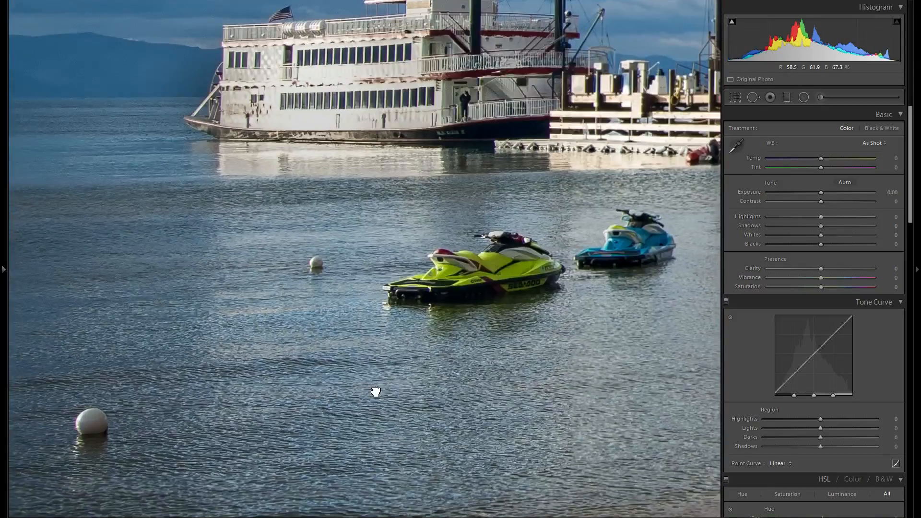
click(401, 395)
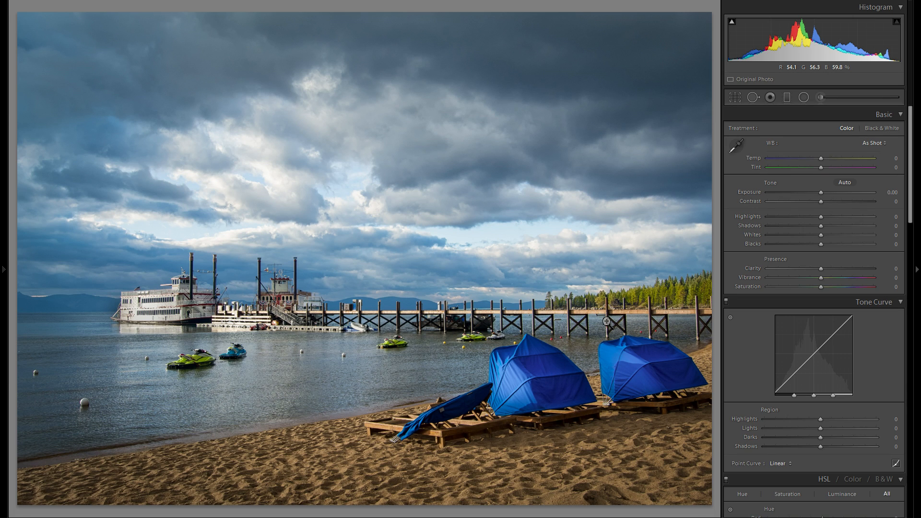
Return to the thumbnail grid and review the hill, deck, mountain lake and beach photos, viewing the hill photo enlarged
key(g)
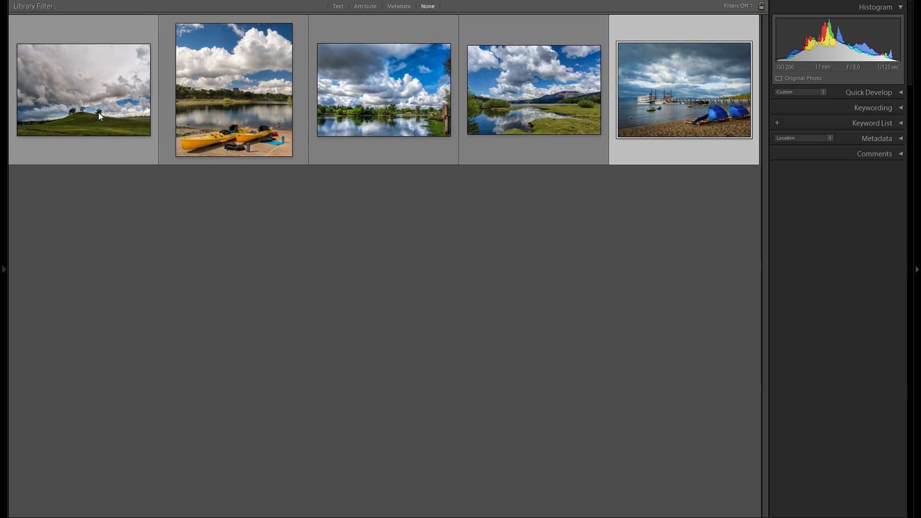
click(99, 129)
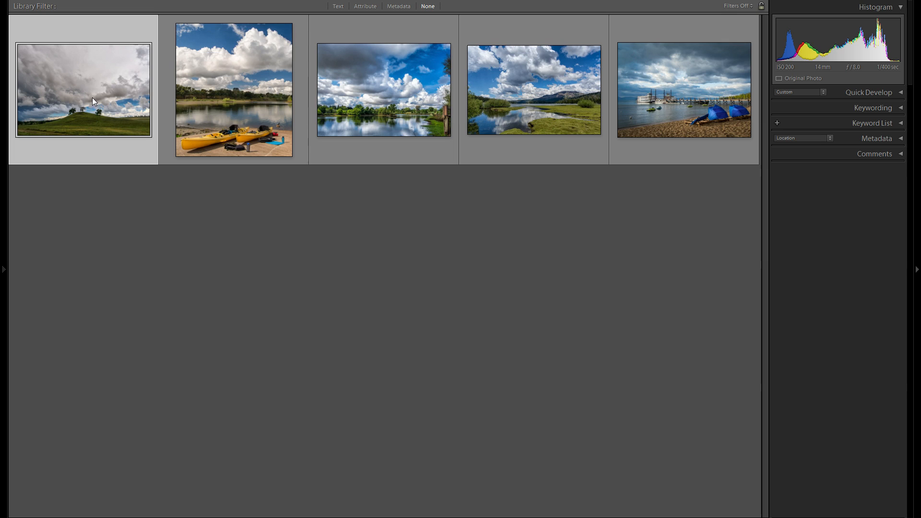
click(412, 102)
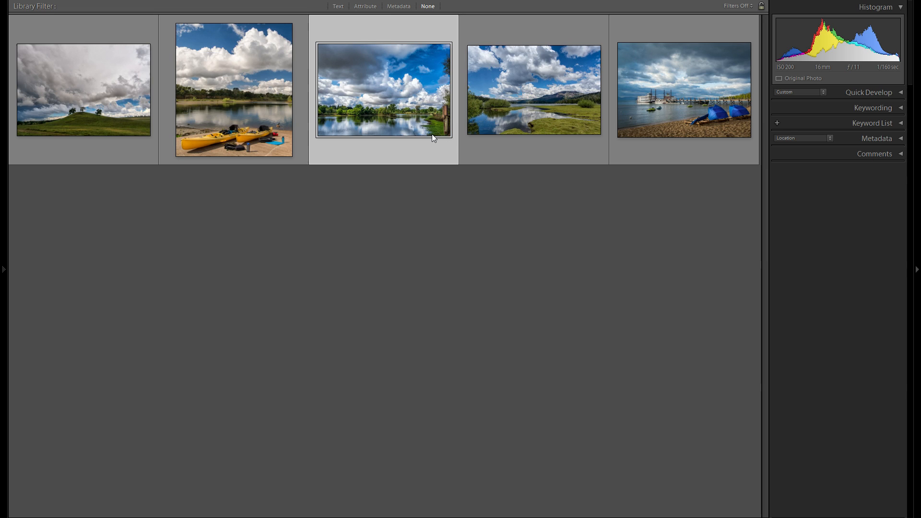
click(541, 107)
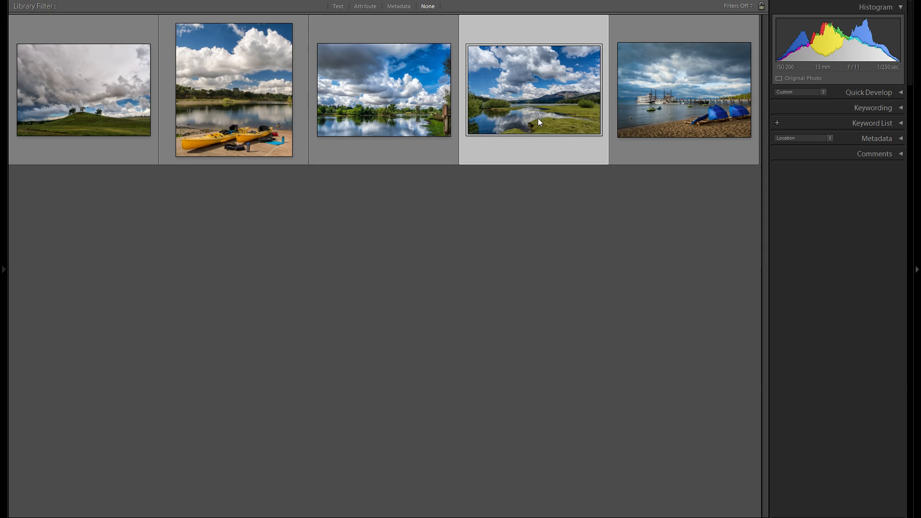
click(661, 115)
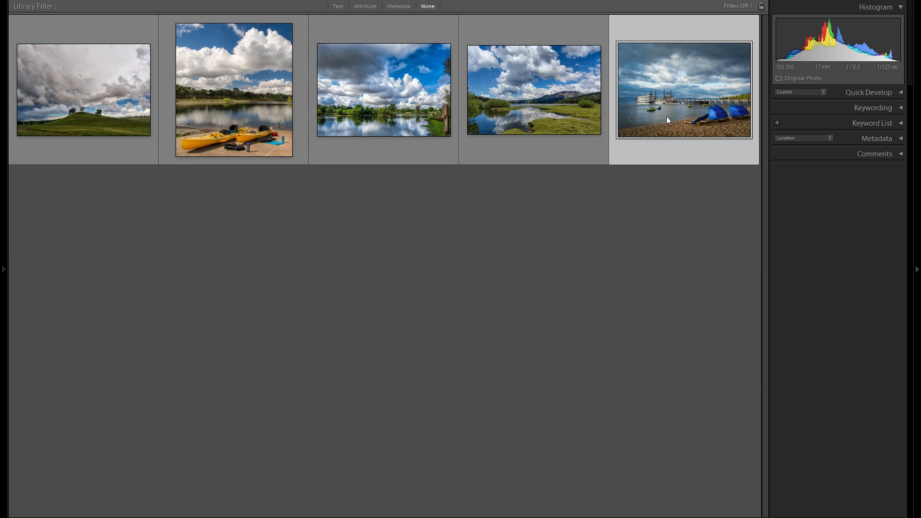
double_click(112, 131)
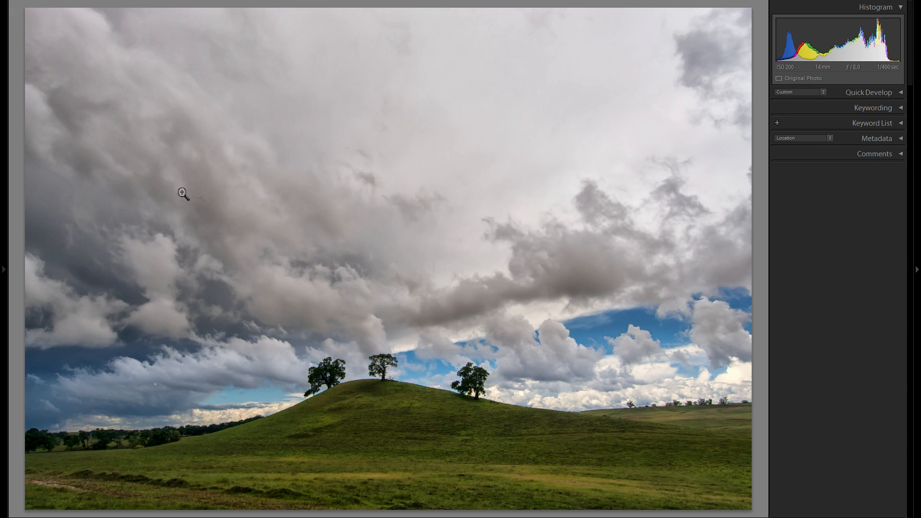
Select all five photos in the grid and remove them from the Lightroom catalog without deleting them from disk
key(g)
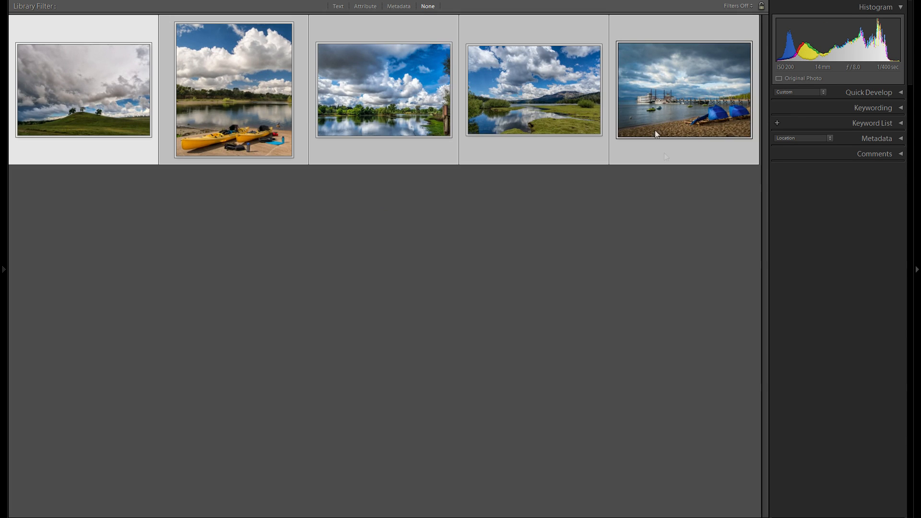
right_click(659, 122)
click(698, 402)
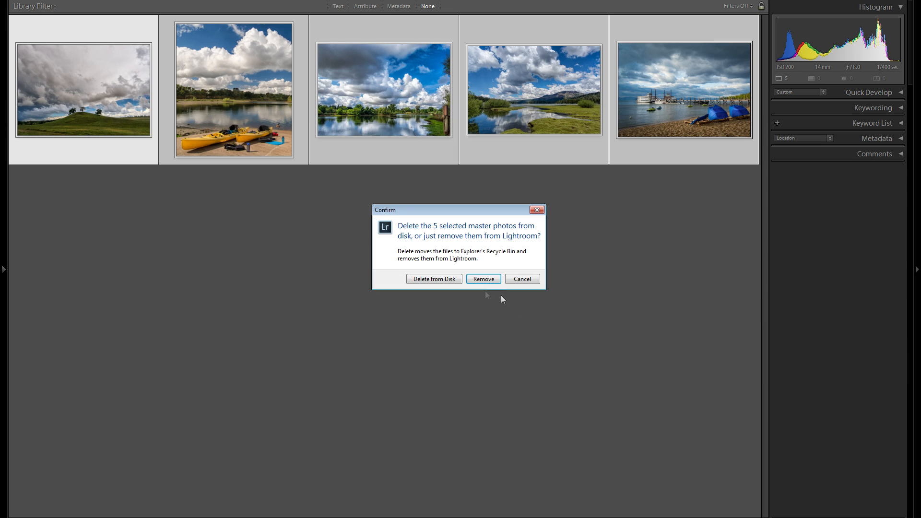
click(484, 279)
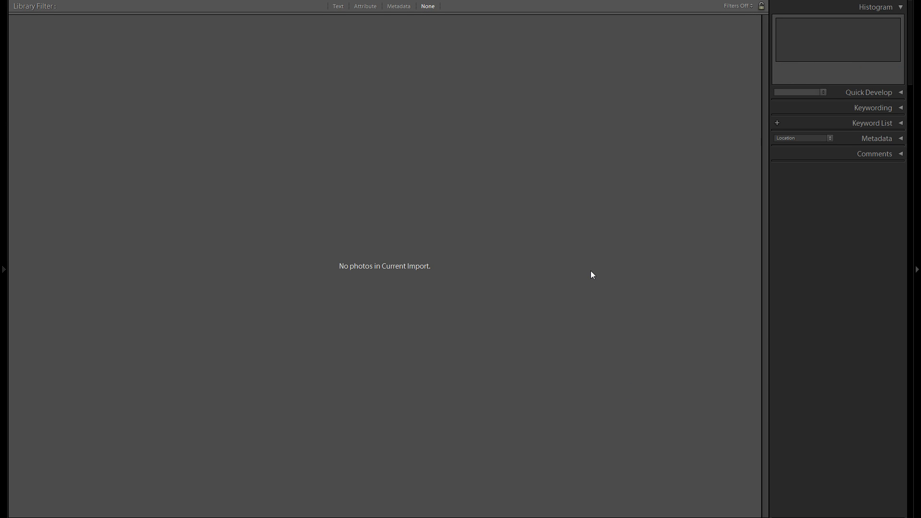